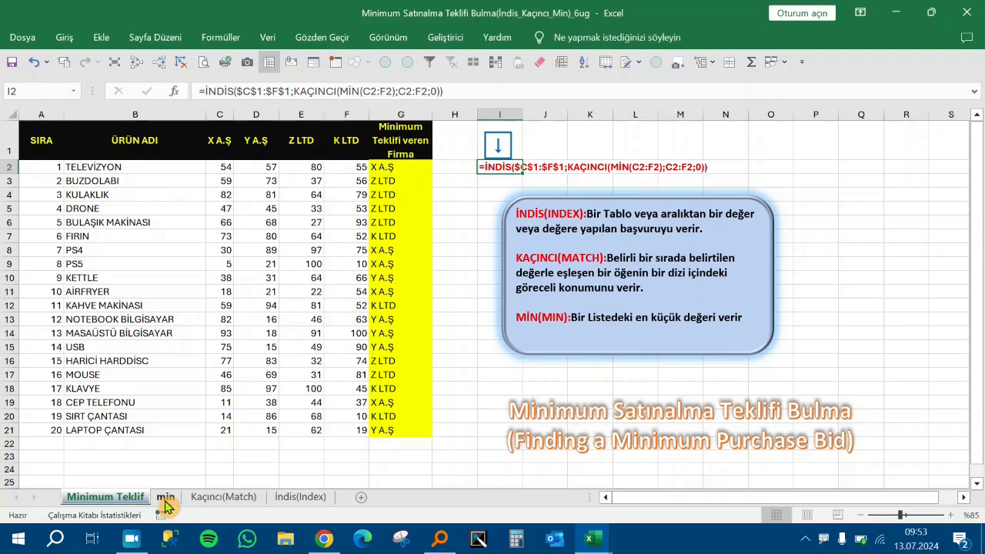
Open the min sheet and clear the formula in cell H2
click(166, 497)
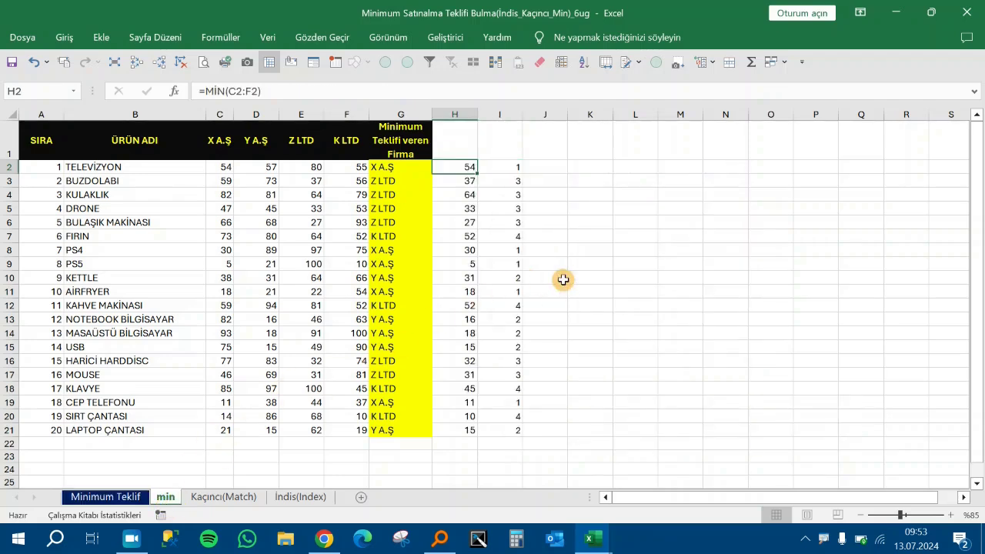
key(Delete)
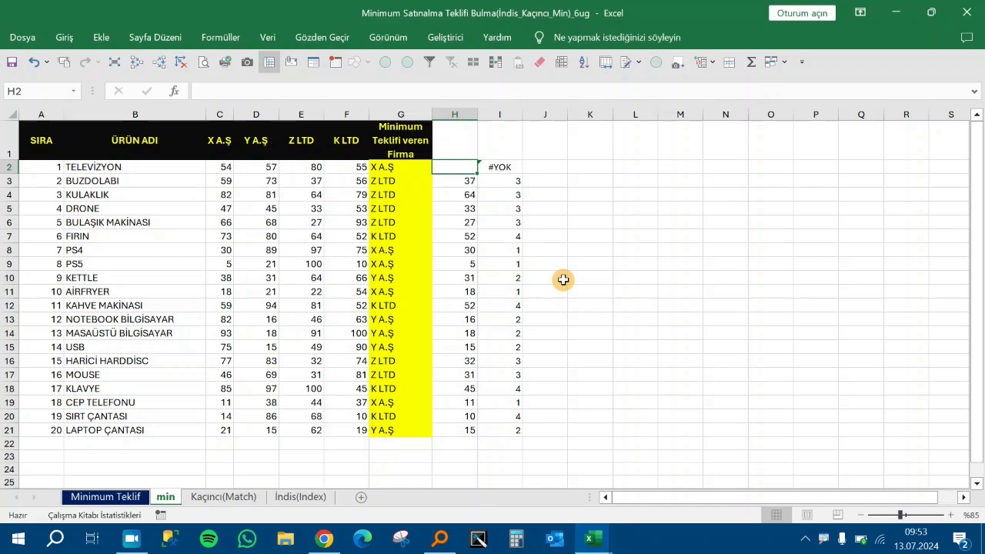
text(Min)
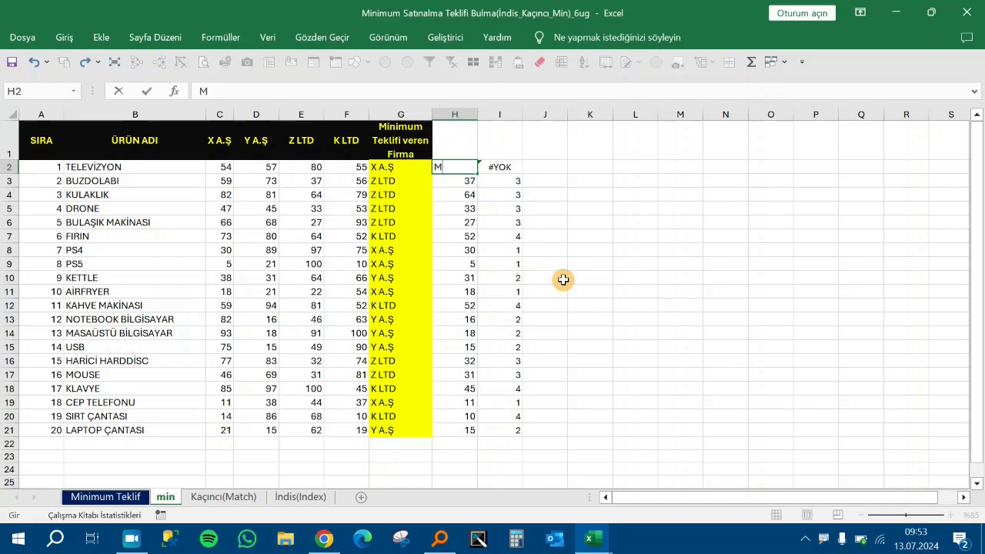
key(BackSpace)
key(BackSpace)
key(BackSpace)
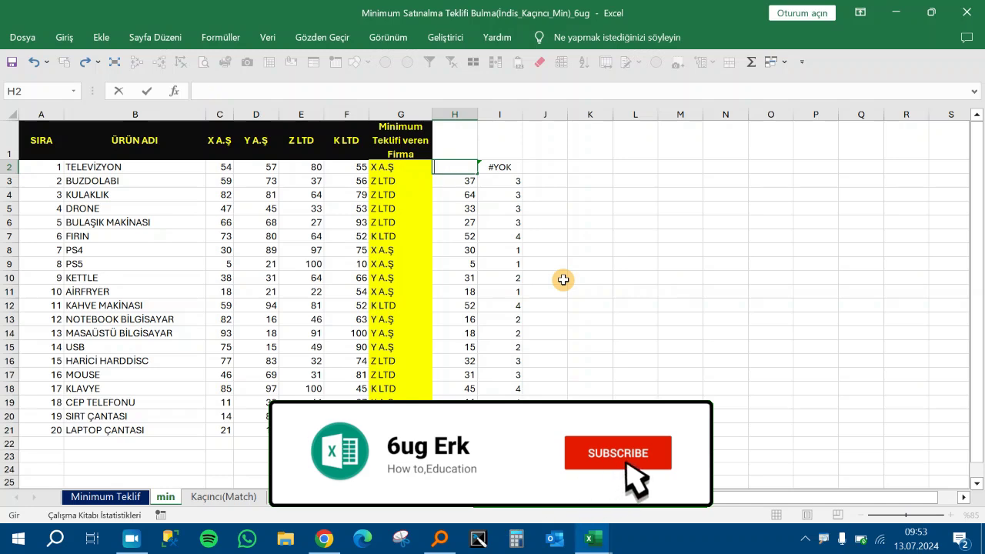
Enter =MİN(C2:F2) in cell H2 and fill the formula down through H21
text(=min)
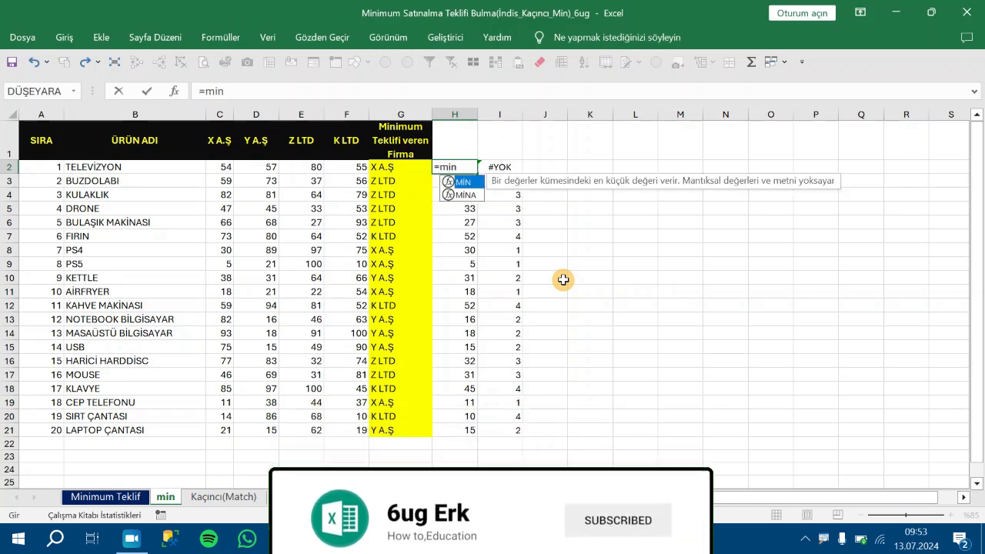
key(Tab)
key(Left)
key(Left)
key(Left)
key(Left)
key(Left)
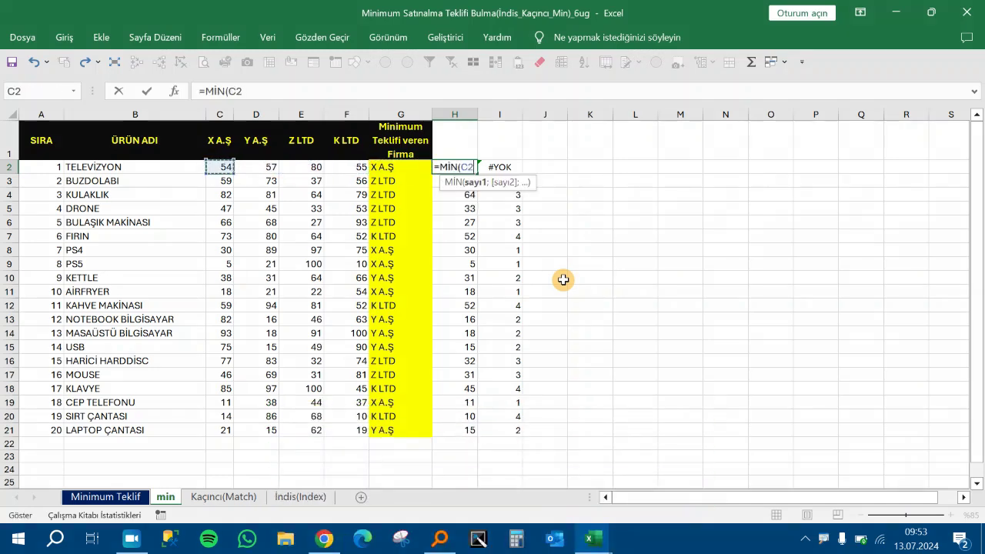
key(shift+Right)
key(shift+Right)
key(shift+Right)
key(shift+Right)
key(shift+Left)
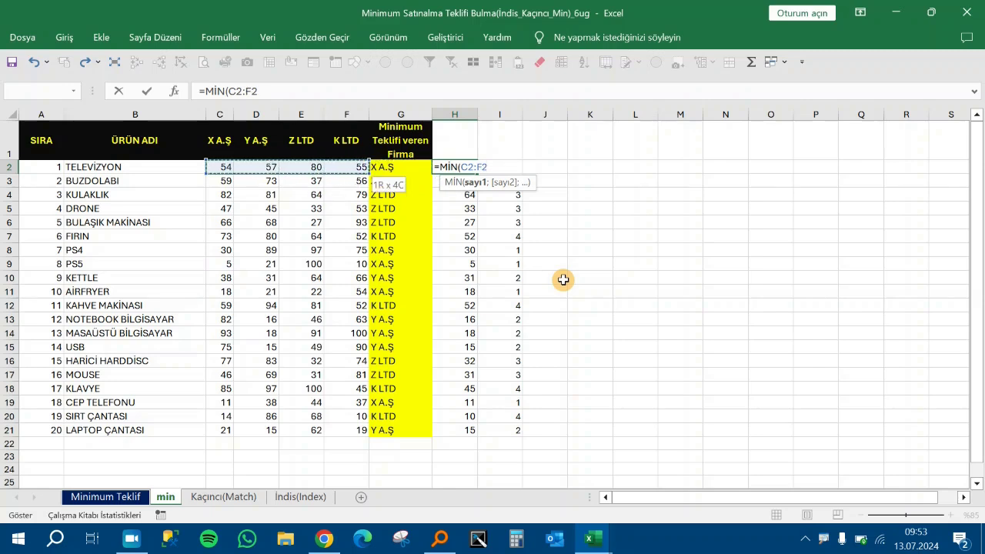
text())
key(ctrl+Return)
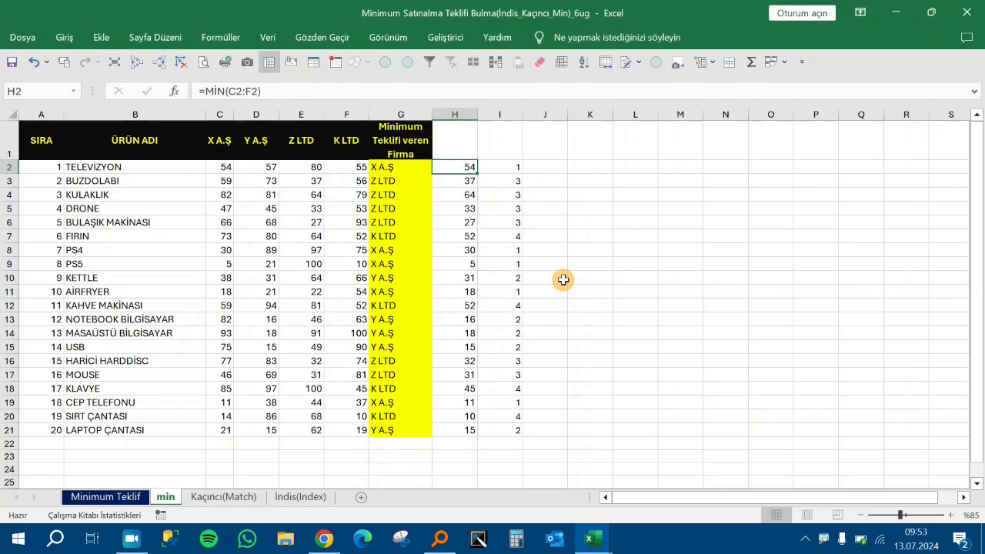
double_click(478, 174)
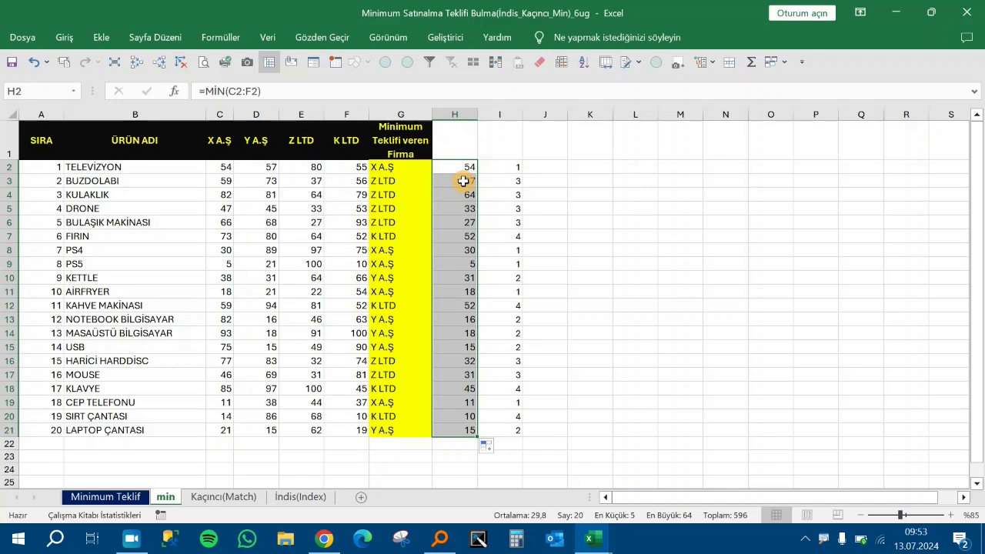
Compare the minimum in H3 with the bids in C3:F3, and inspect the formulas in H2 and I2
click(463, 181)
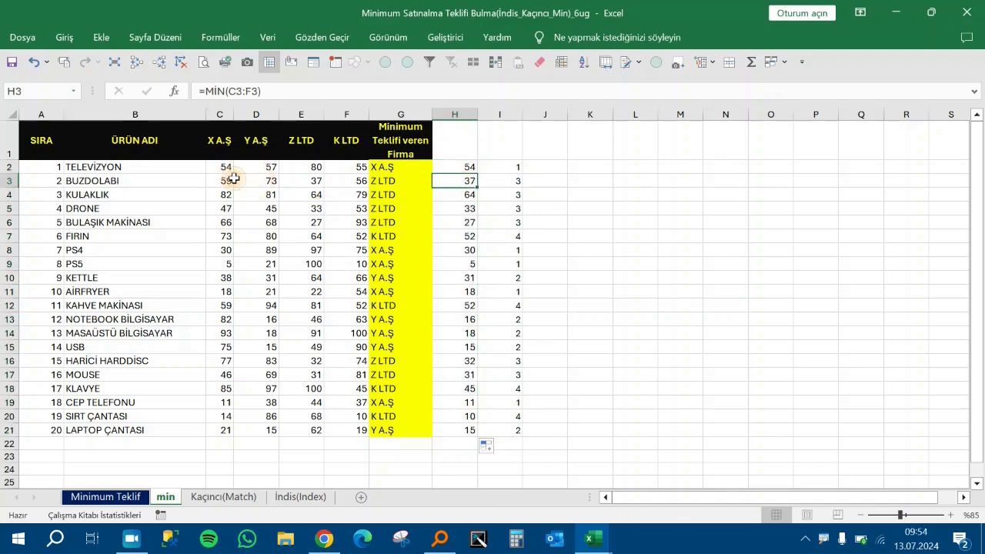
drag(223, 180, 350, 180)
click(306, 181)
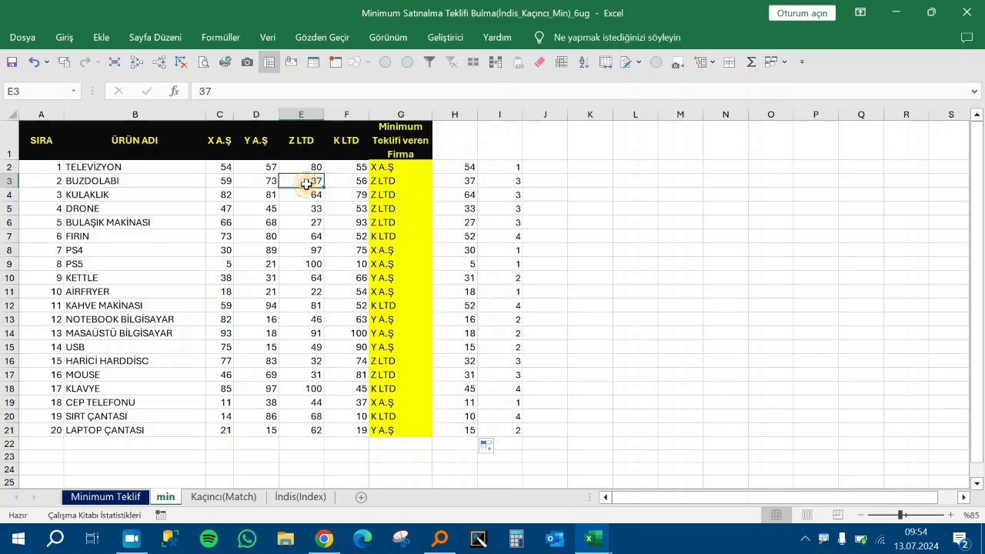
click(514, 168)
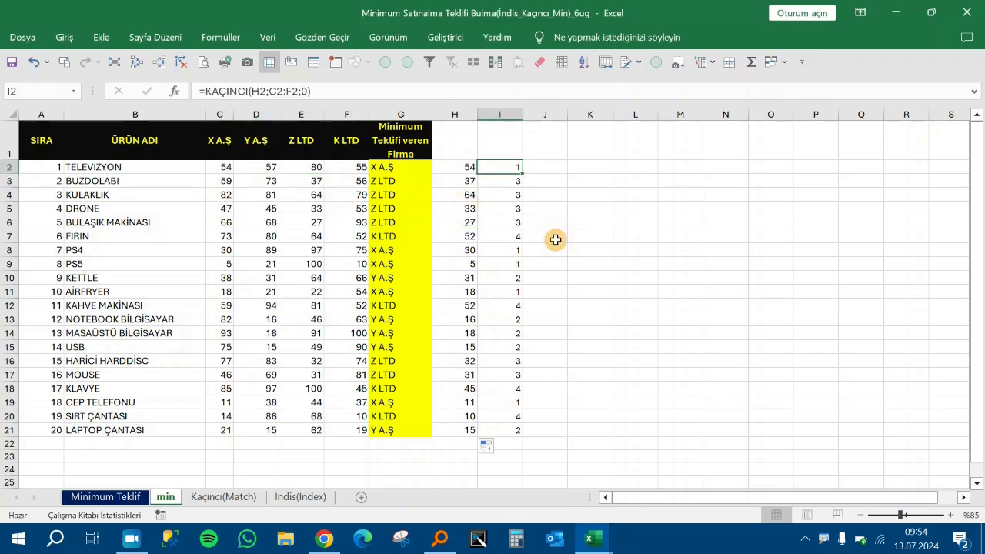
key(Left)
key(Left)
key(Left)
key(Left)
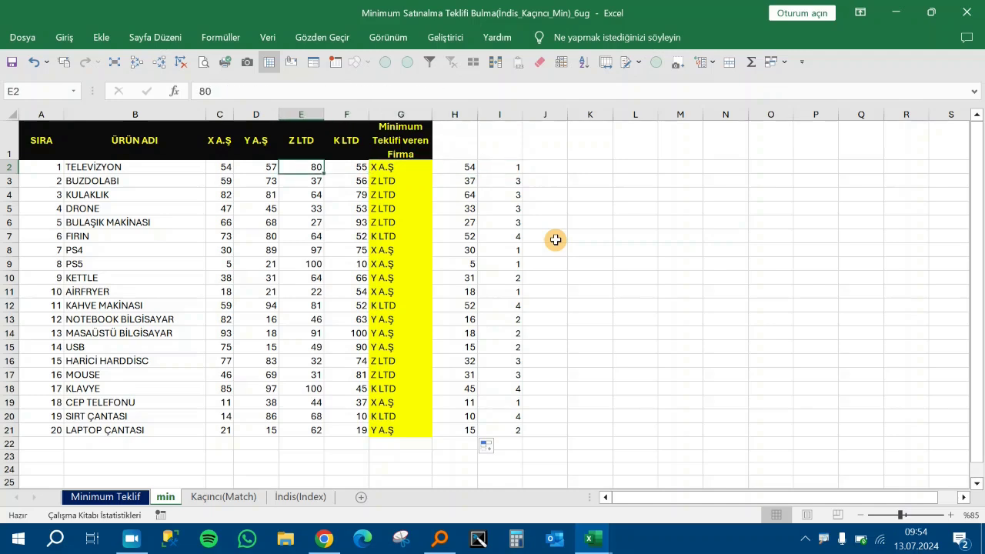
key(Right)
key(Right)
key(Right)
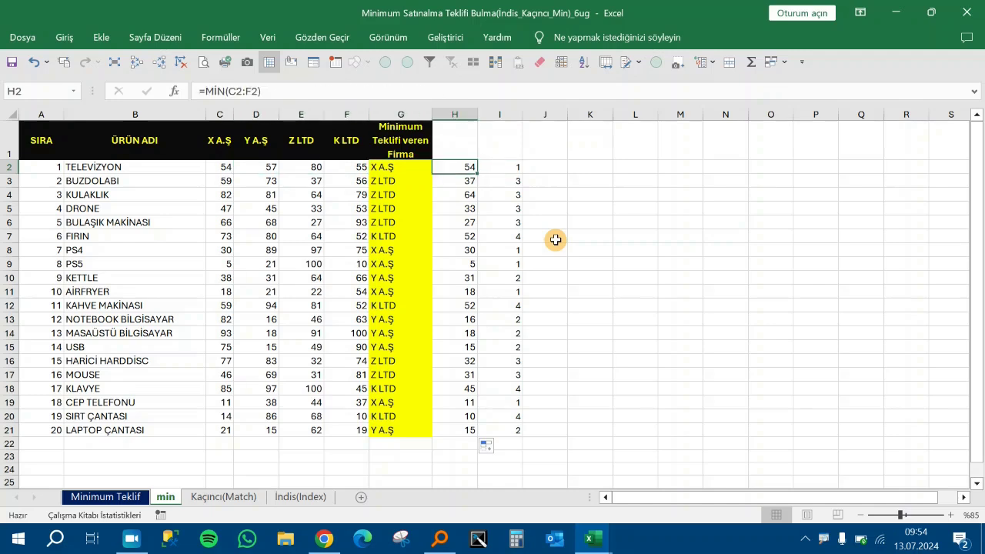
key(F2)
key(Escape)
key(Right)
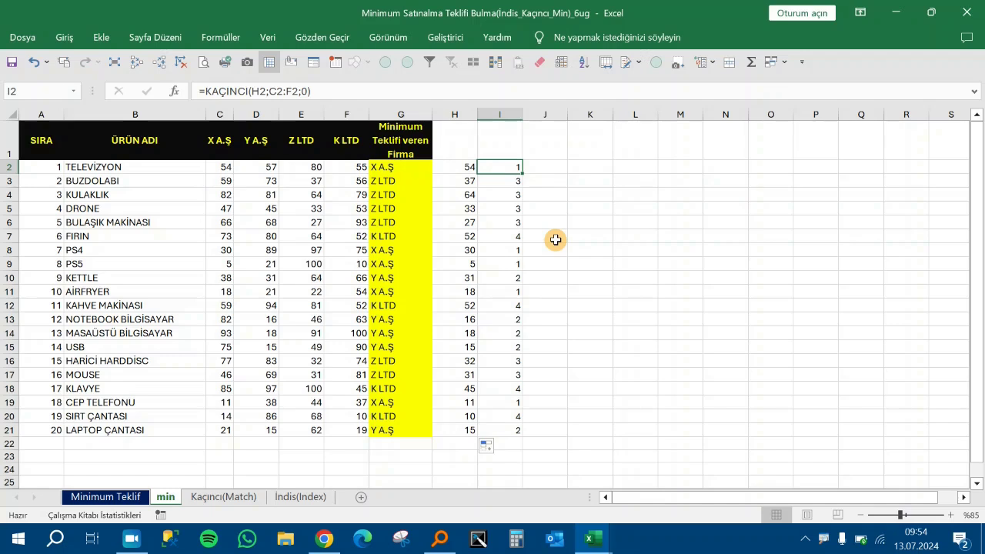
key(F2)
key(Escape)
Replace the contents of cell I2 with the formula =KAÇINCI(H2;C2:F2;0)
key(Delete)
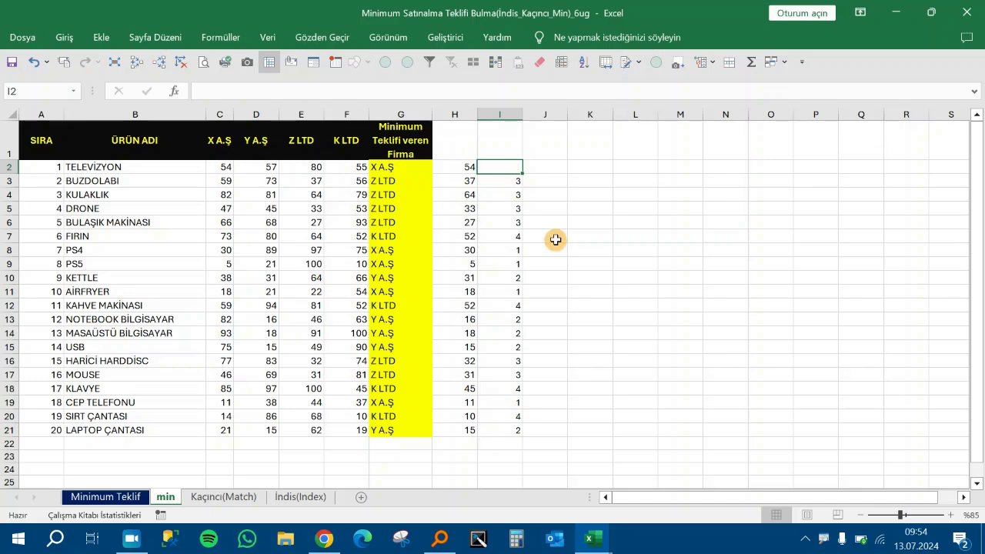
text(=kaç)
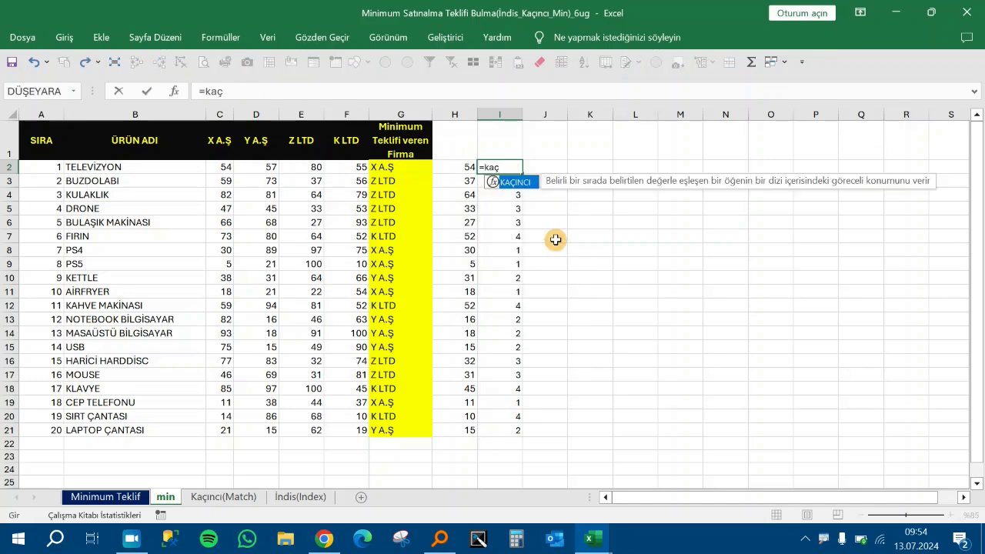
key(Tab)
key(Left)
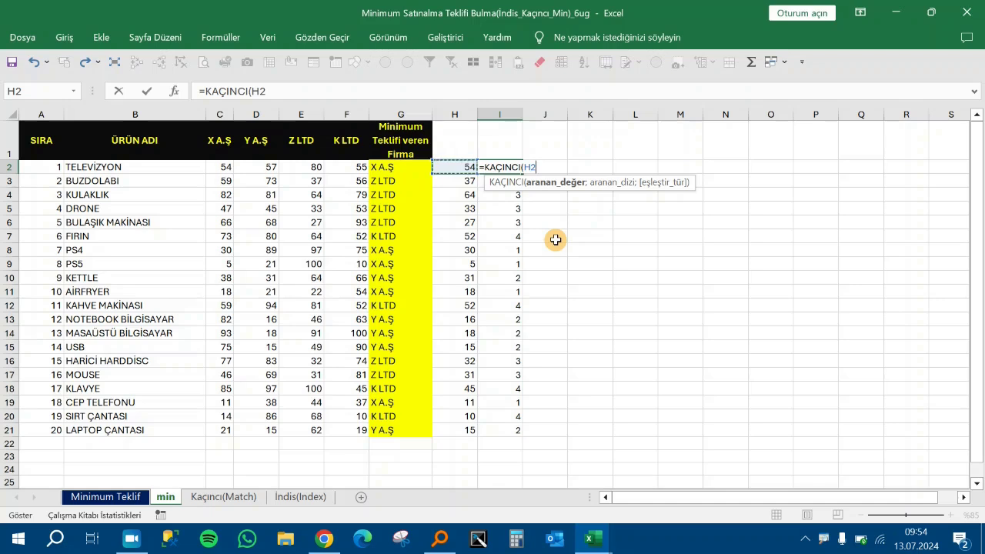
text(;)
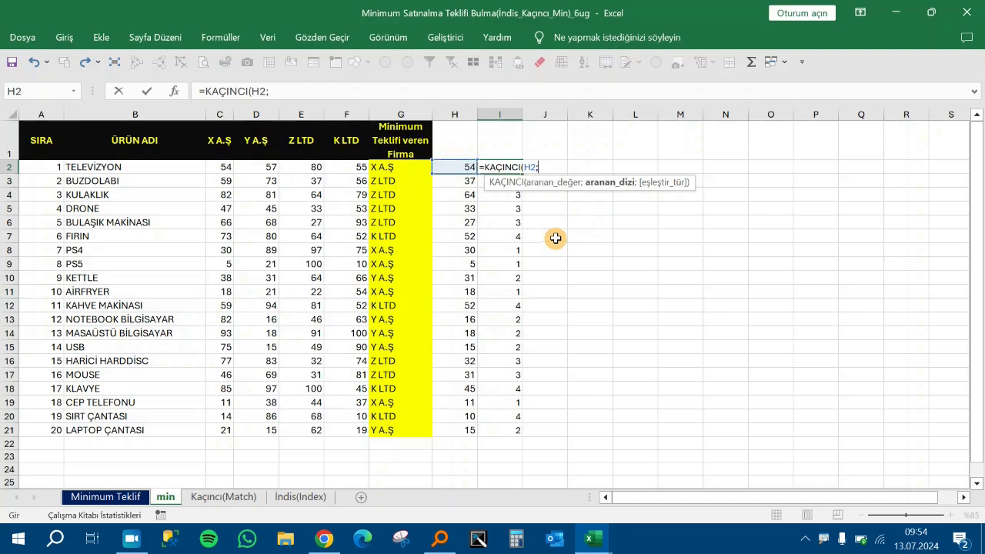
drag(227, 167, 362, 178)
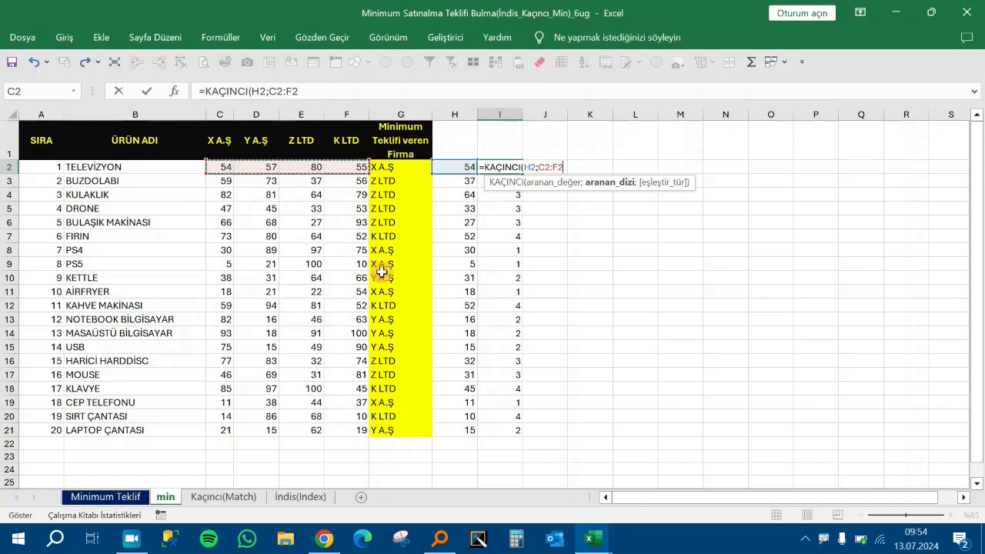
text(;)
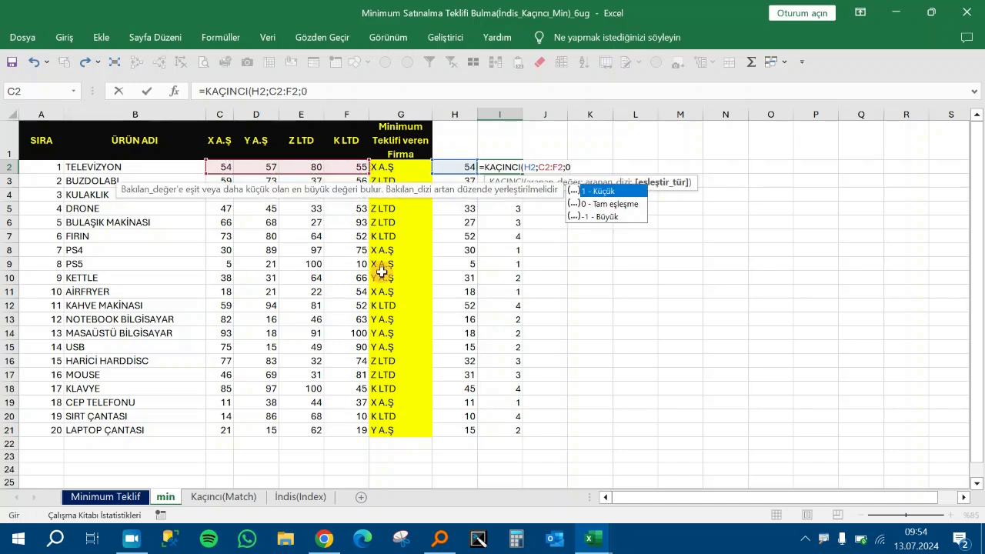
text(0))
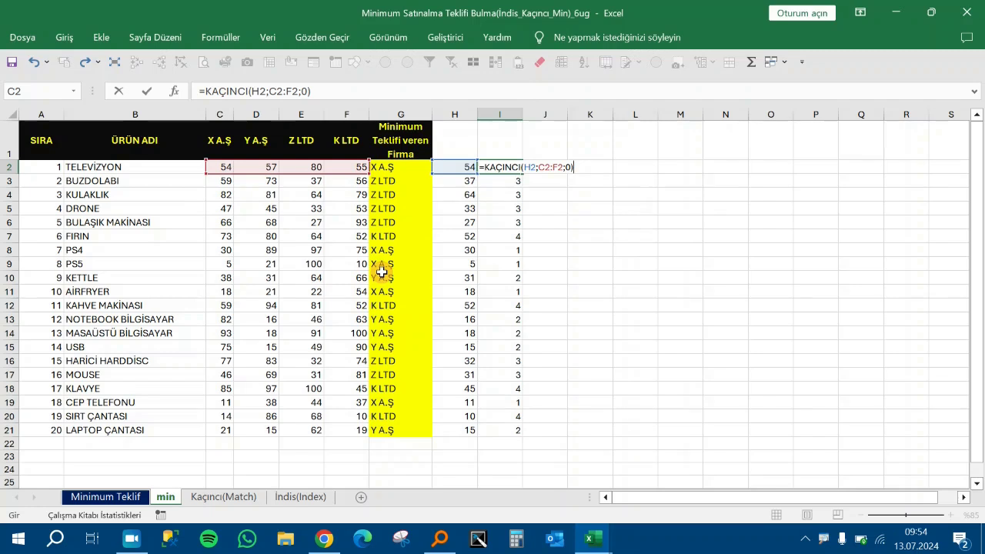
key(ctrl+Return)
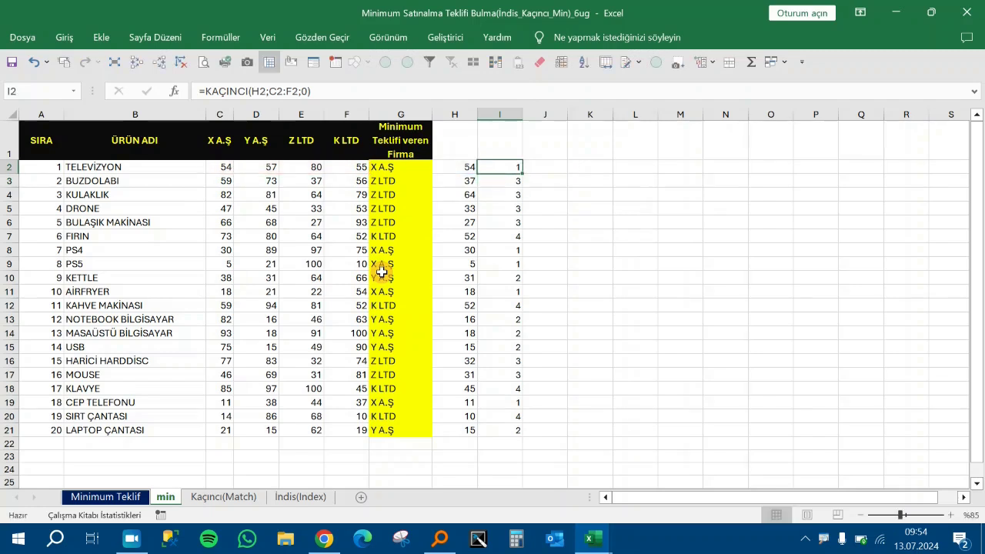
Compare the minimum and match position in H2:I2 with the TELEVİZYON bids in C2:F2
click(462, 167)
click(502, 167)
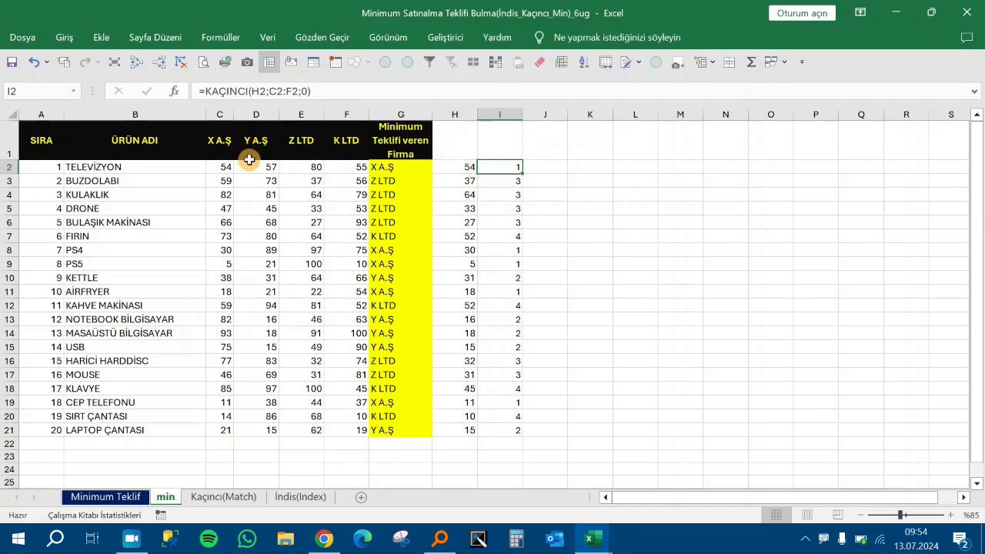
drag(230, 167, 361, 177)
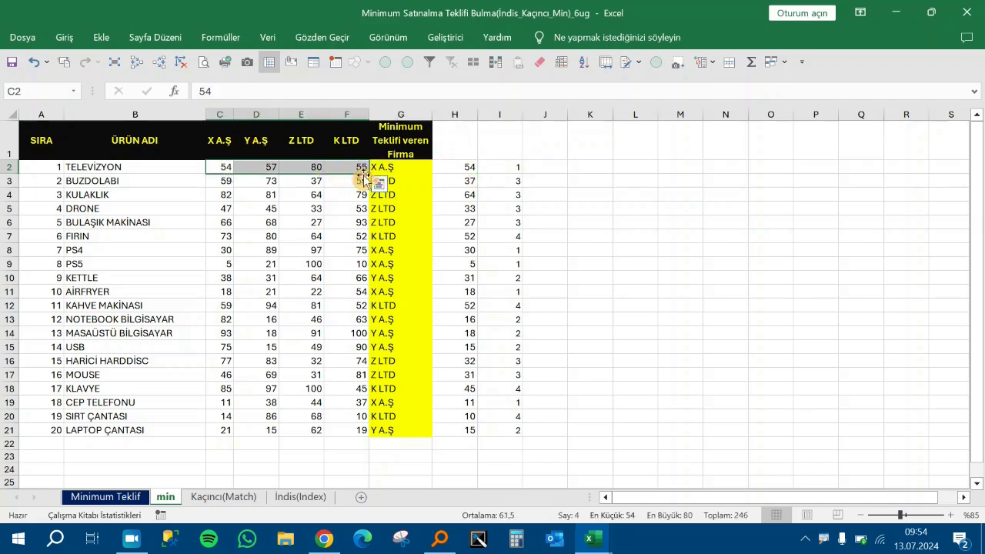
click(212, 162)
drag(224, 167, 331, 169)
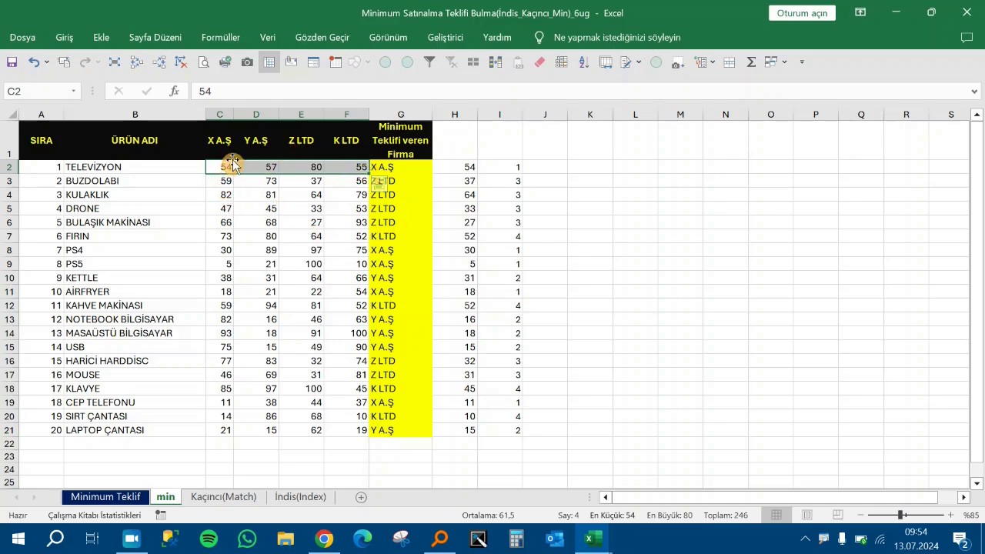
Trace the BUZDOLABI minimum in H3 and its match position in I3 back to the bids in C3:F3
click(470, 177)
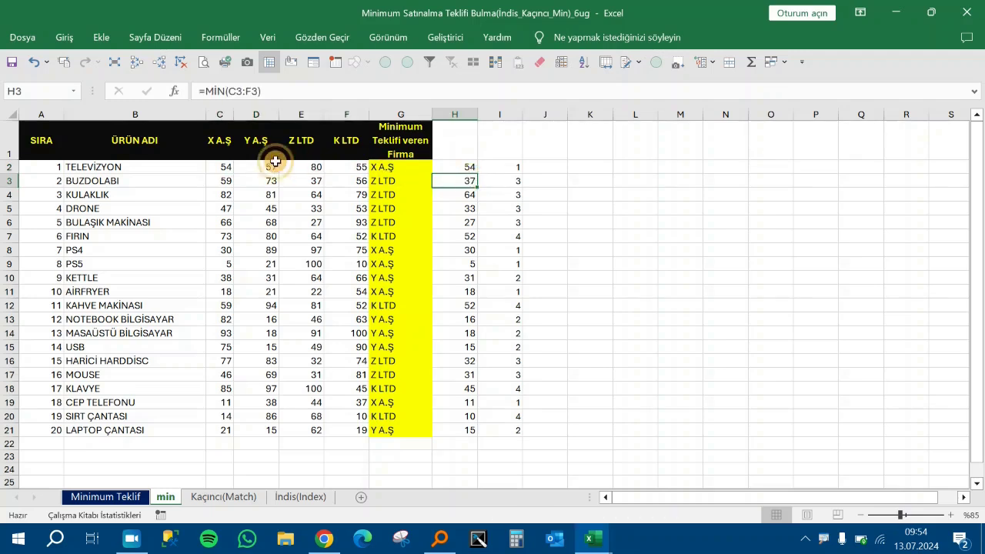
drag(223, 182, 343, 184)
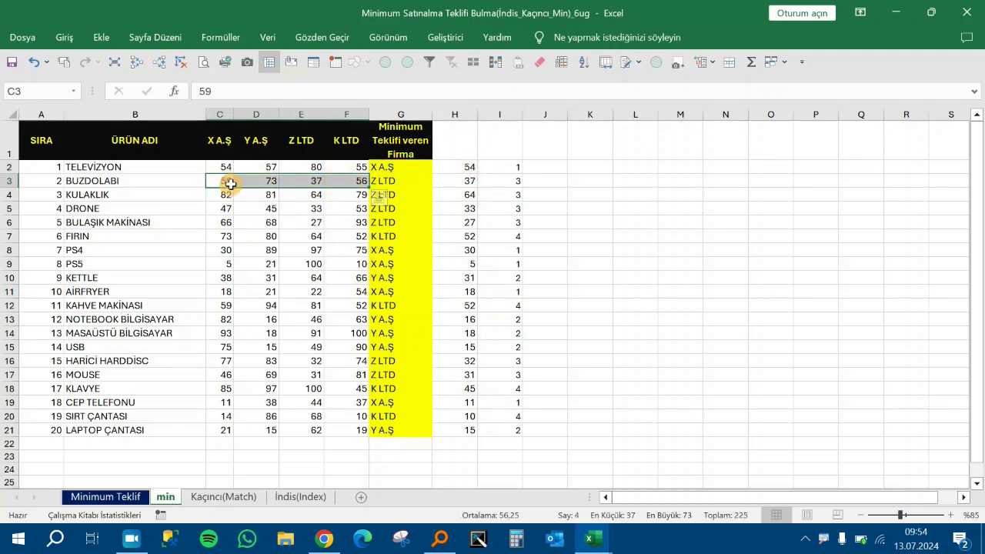
click(467, 183)
click(321, 178)
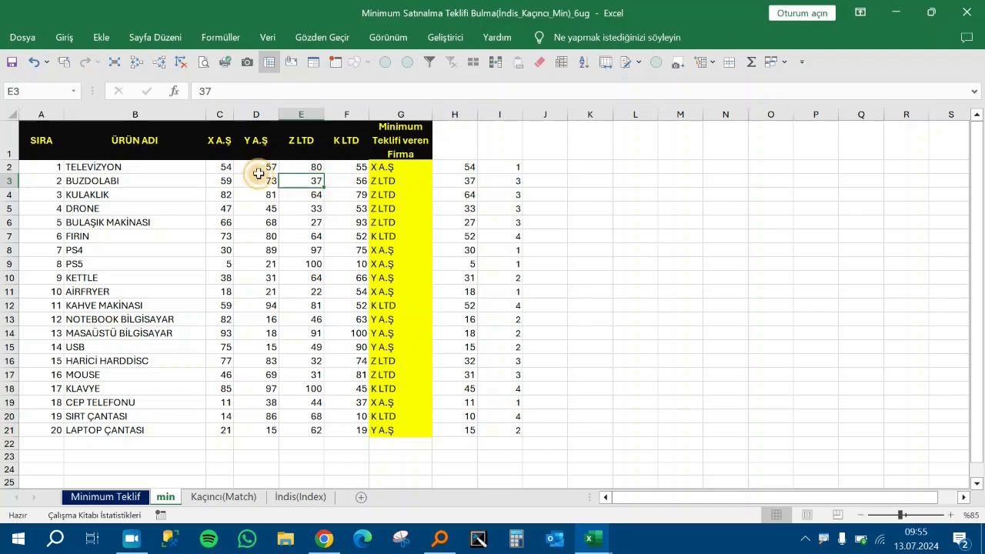
click(225, 169)
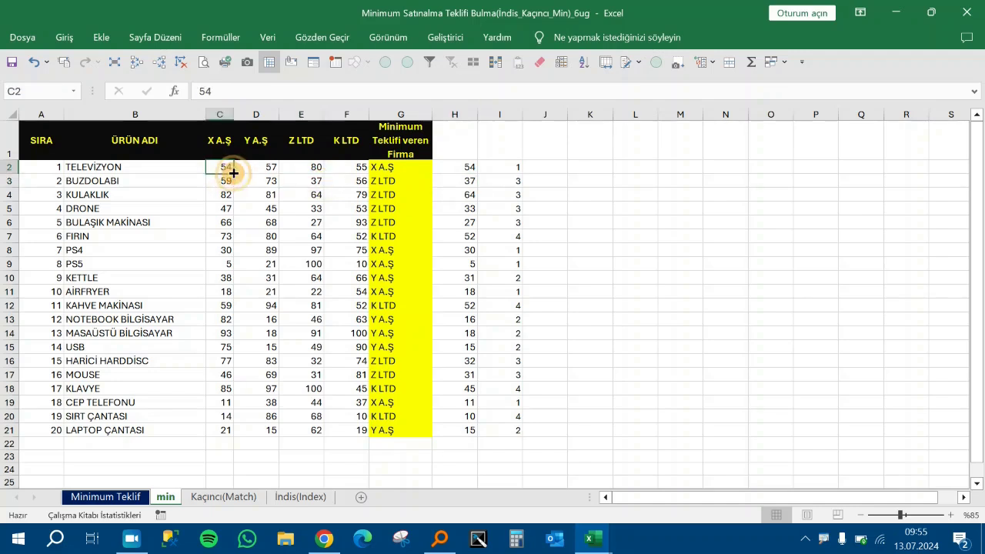
click(308, 168)
drag(230, 181, 320, 179)
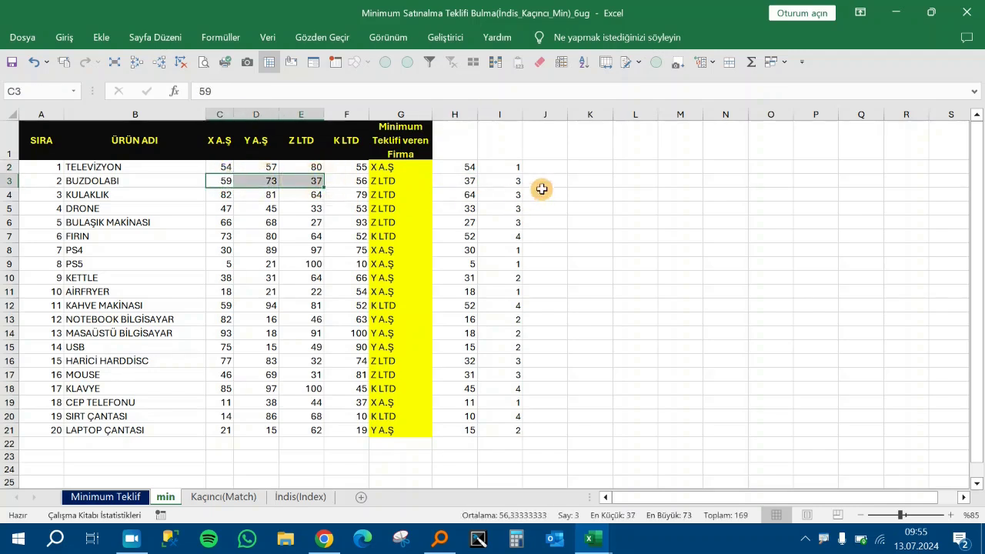
click(509, 183)
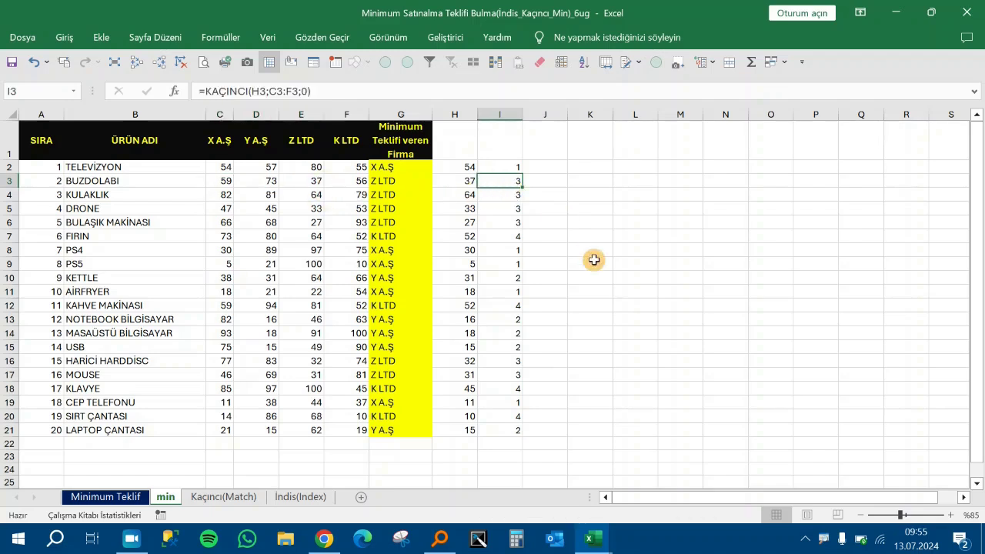
click(560, 154)
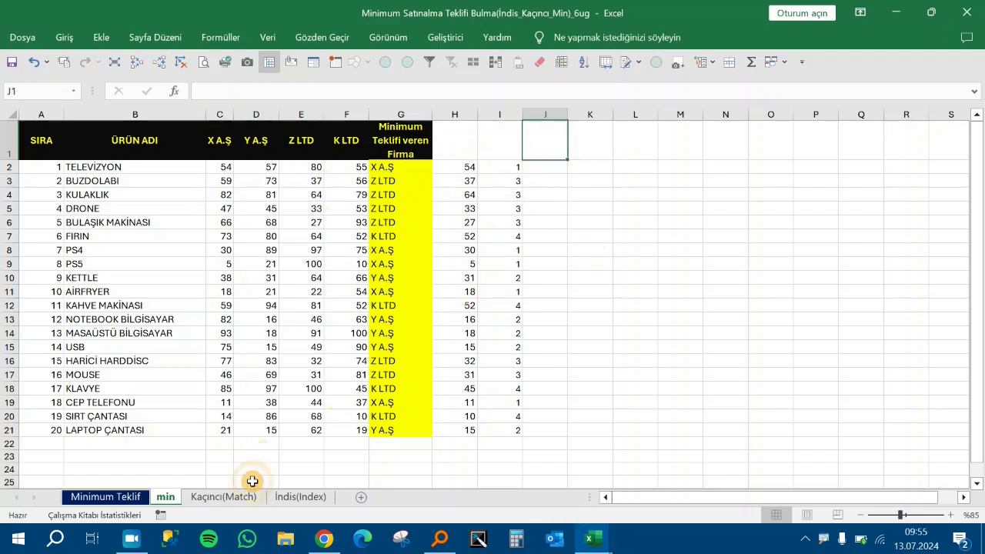
Open the İndis(Index) sheet and look over the green Fiyat and Stoklar example cells
click(291, 501)
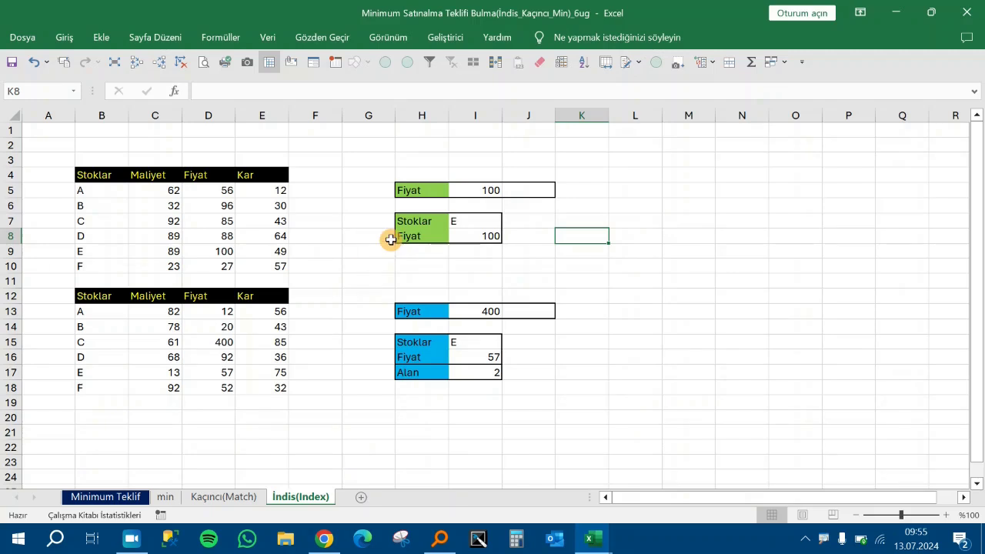
click(444, 171)
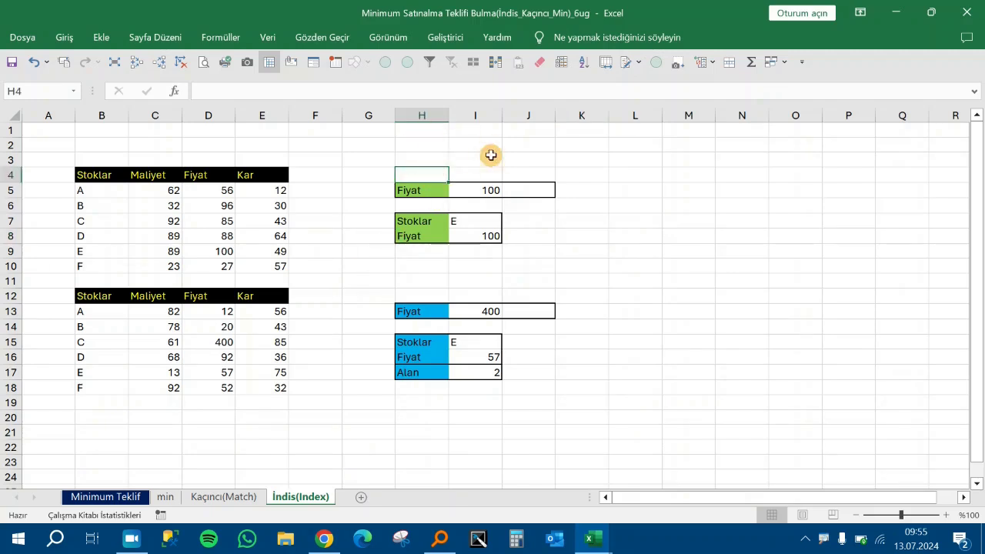
key(Down)
key(Right)
key(Down)
key(Down)
key(Down)
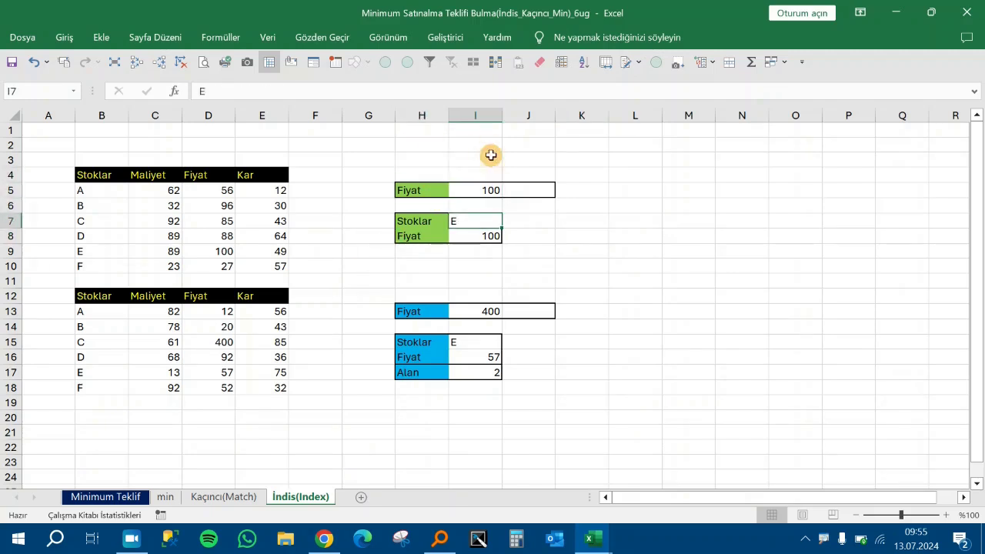
key(Right)
key(Right)
key(Down)
key(Down)
key(Down)
key(Down)
key(Left)
key(Left)
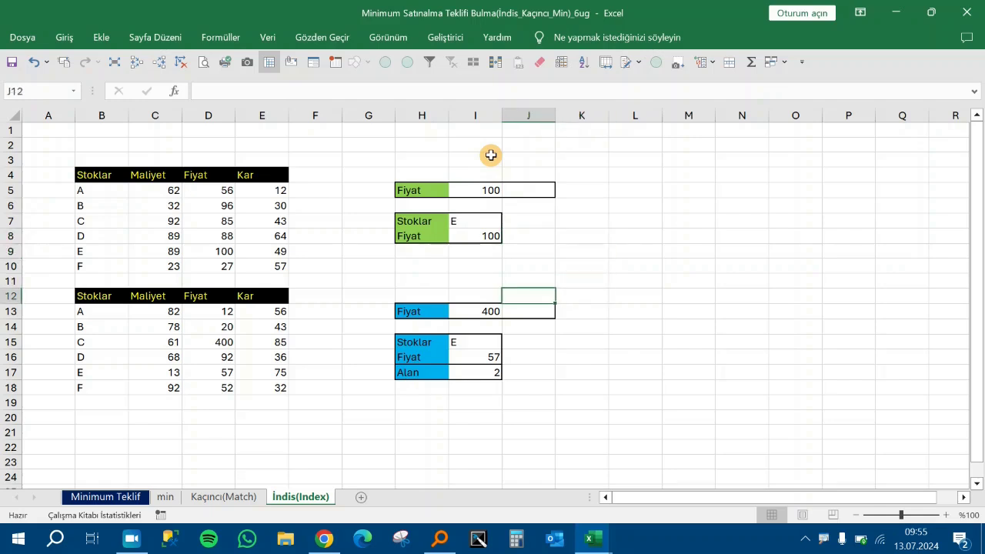
key(Up)
key(Up)
key(Up)
key(Right)
key(Right)
key(Up)
key(Up)
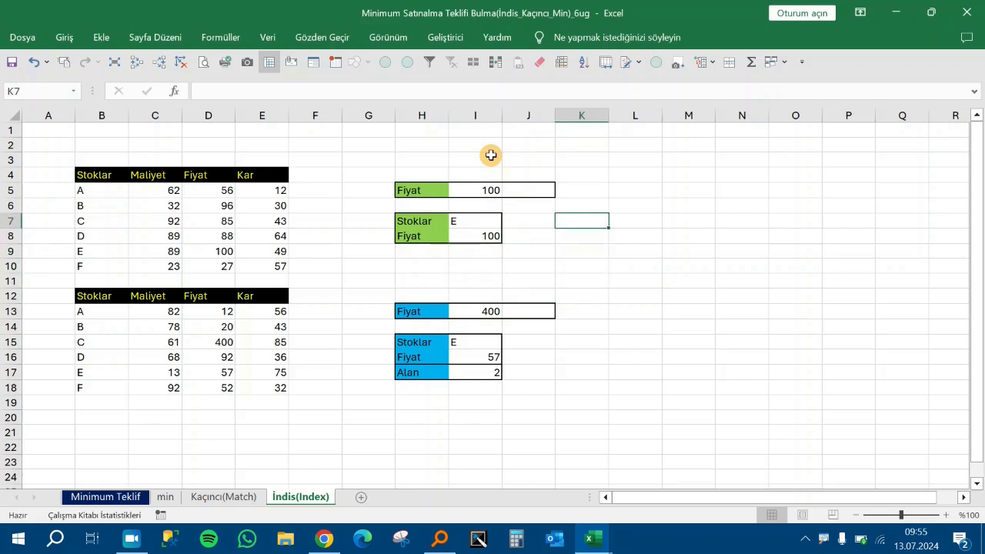
key(Left)
key(Down)
key(Down)
key(Down)
key(Left)
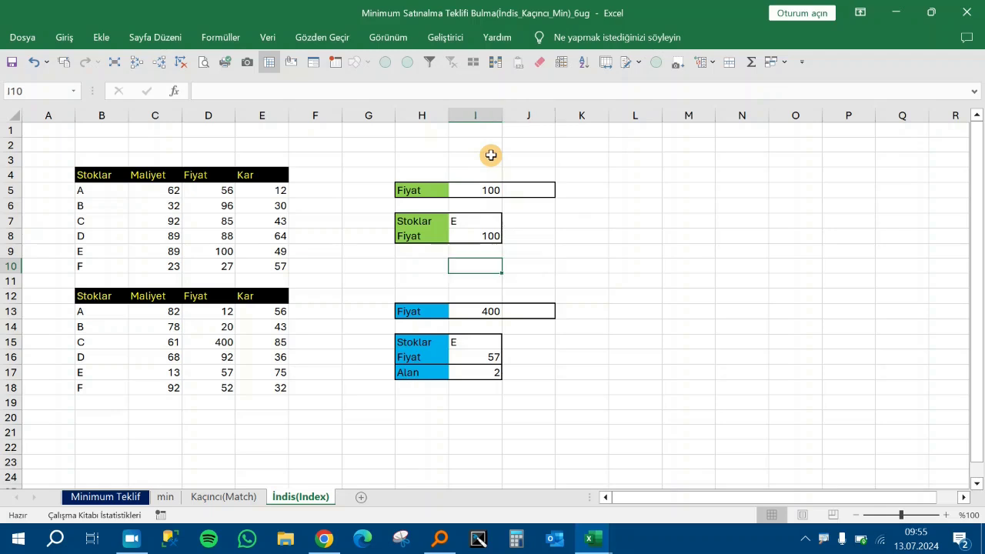
Inspect the İNDİS formula in I5 and compare its array reference with the stock data in B5:E10
key(Up)
key(Up)
key(Up)
key(Up)
key(Up)
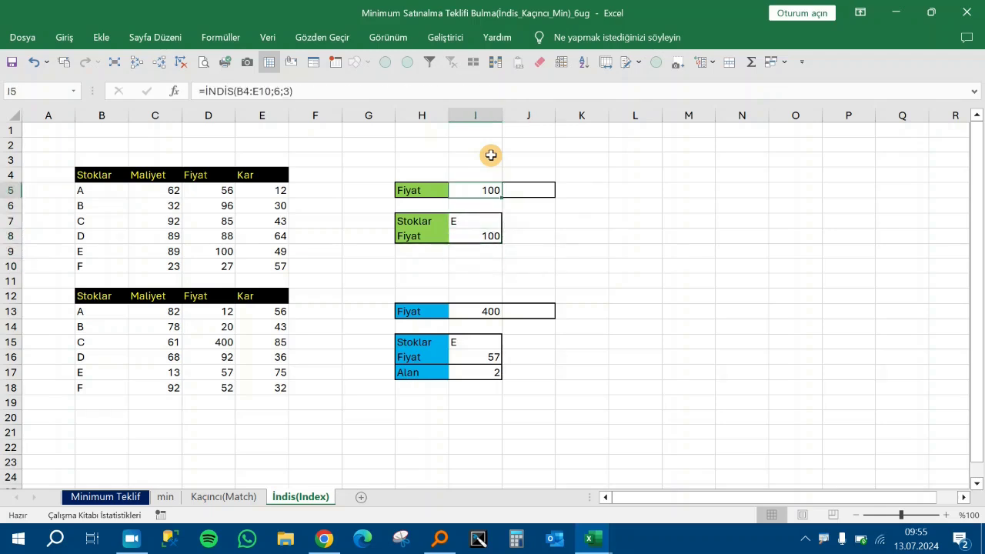
key(F2)
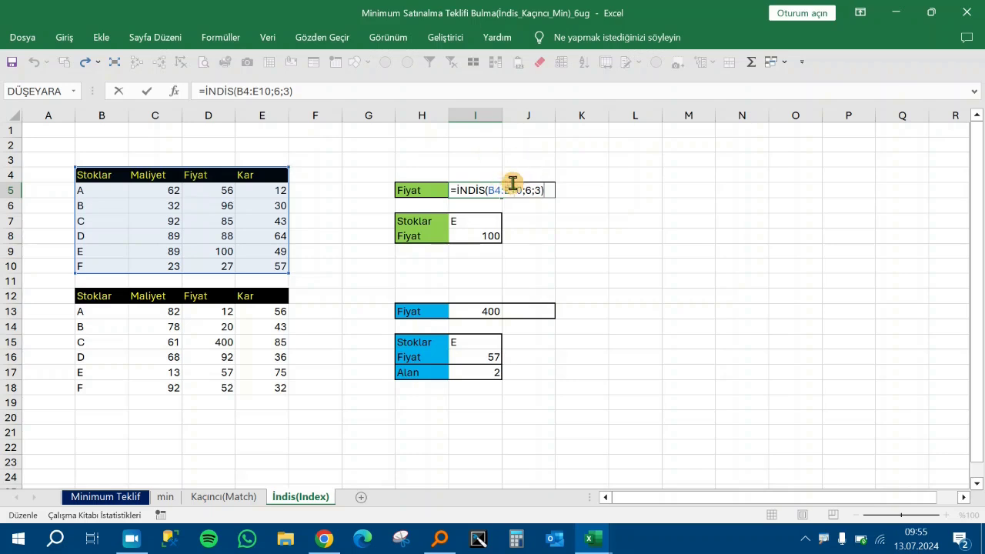
click(503, 191)
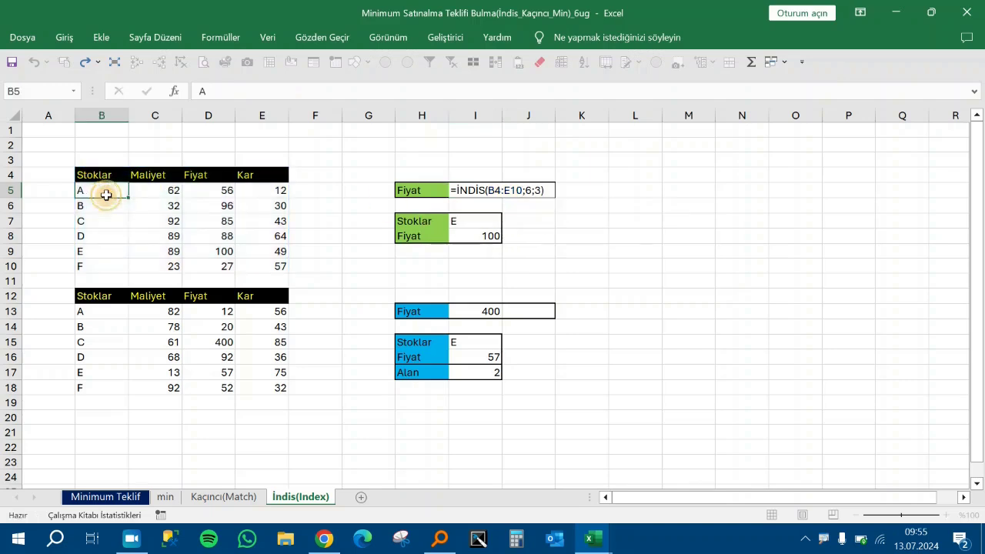
drag(102, 194, 275, 268)
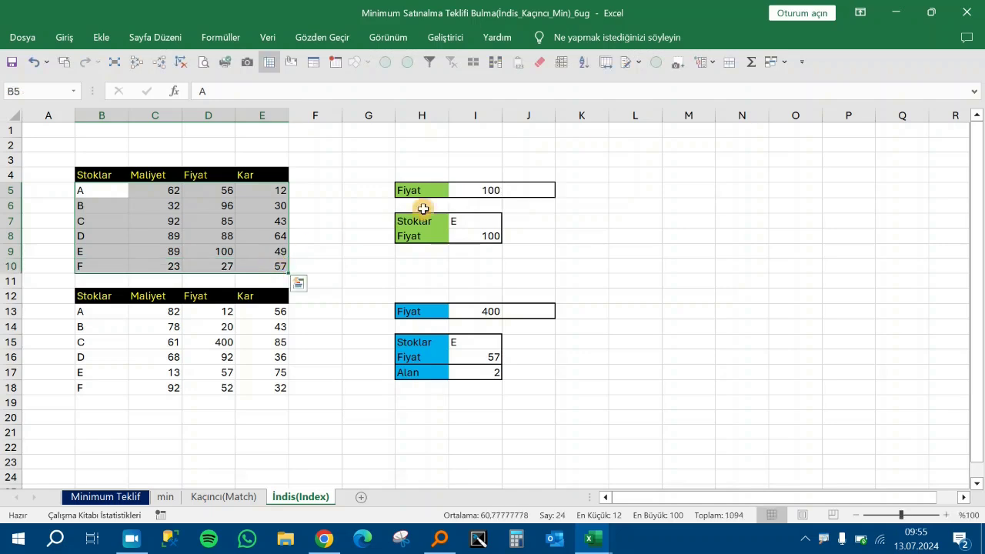
click(471, 191)
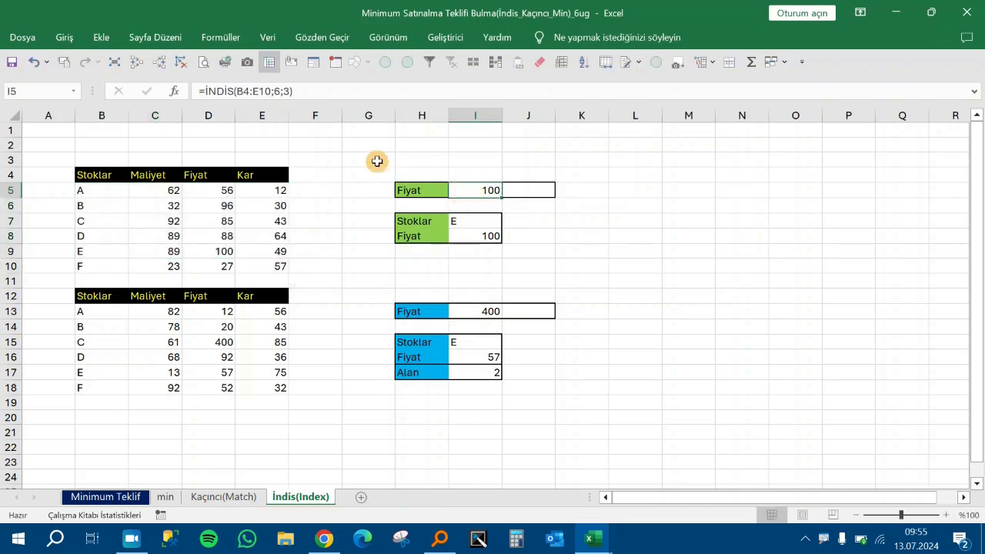
Examine the row-number argument of the I5 formula against the stock F row in B10:E10
click(270, 90)
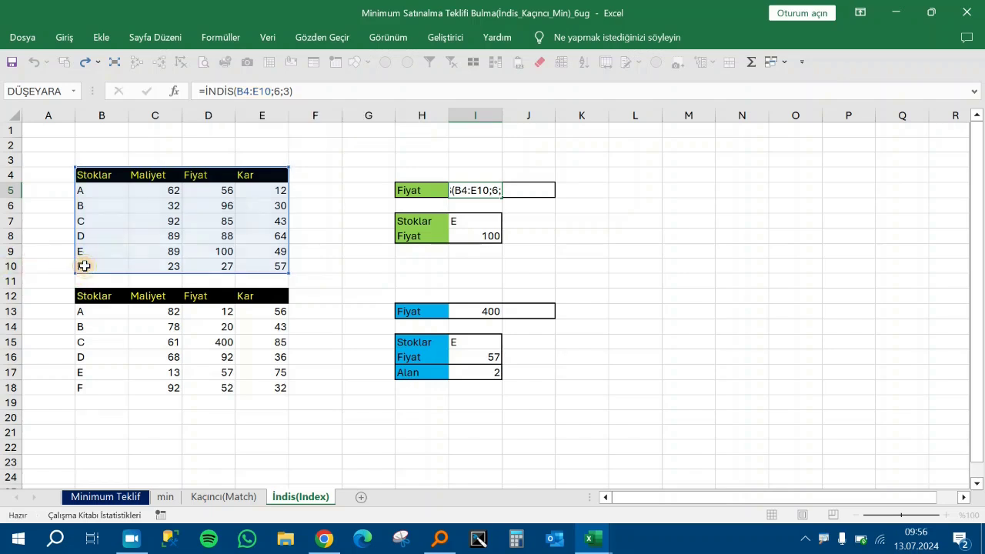
drag(84, 265, 270, 266)
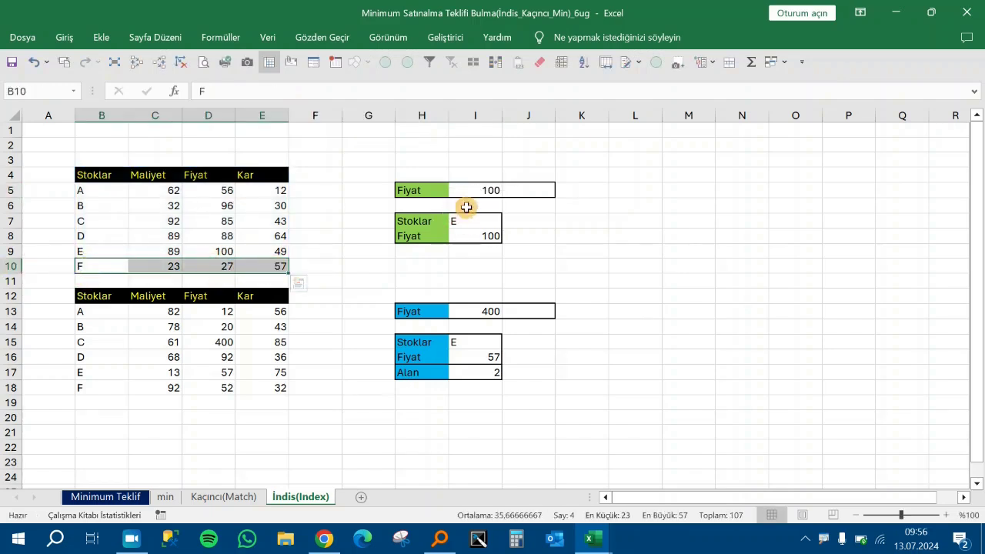
click(477, 194)
Examine the column-number argument of the I5 formula by counting across columns B to D of the upper table
click(291, 91)
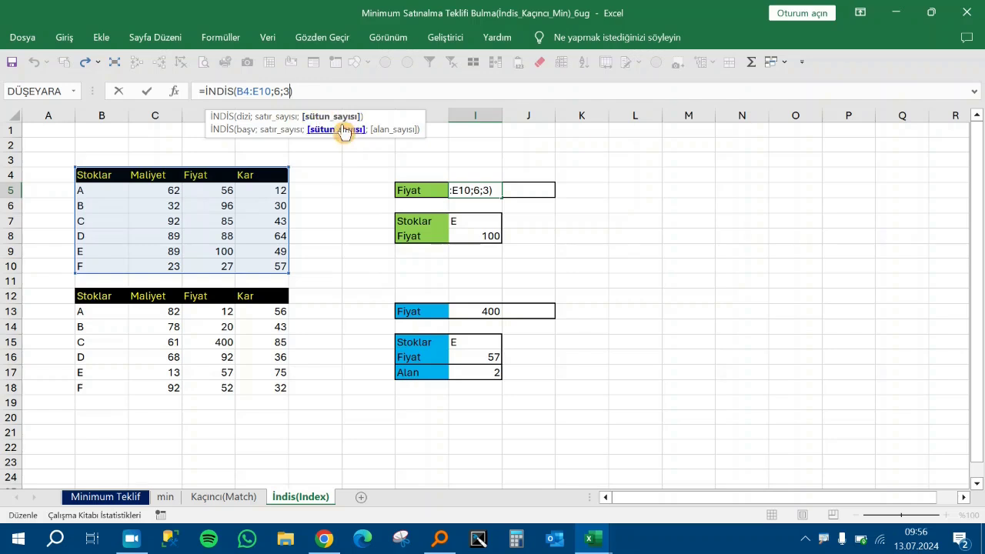
click(91, 193)
click(175, 206)
click(218, 192)
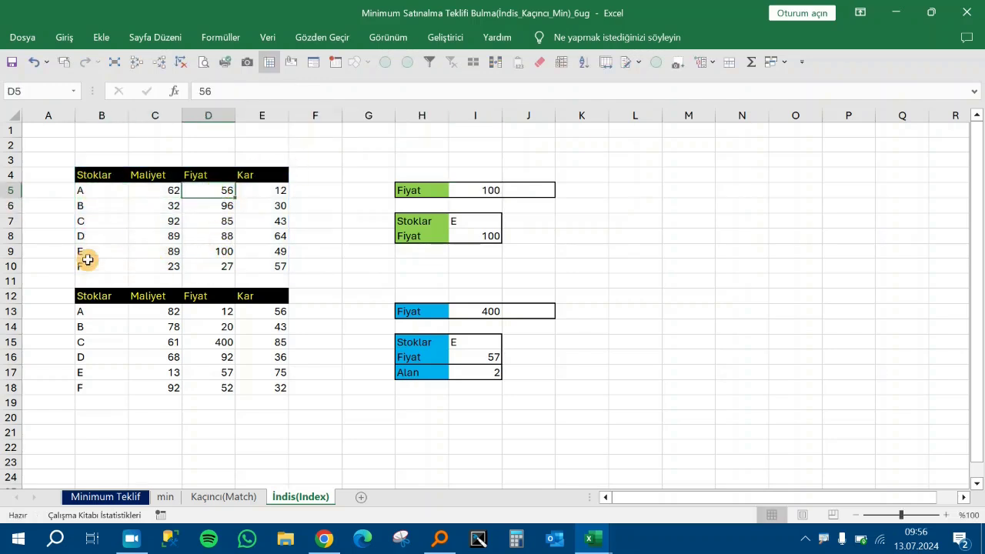
click(468, 189)
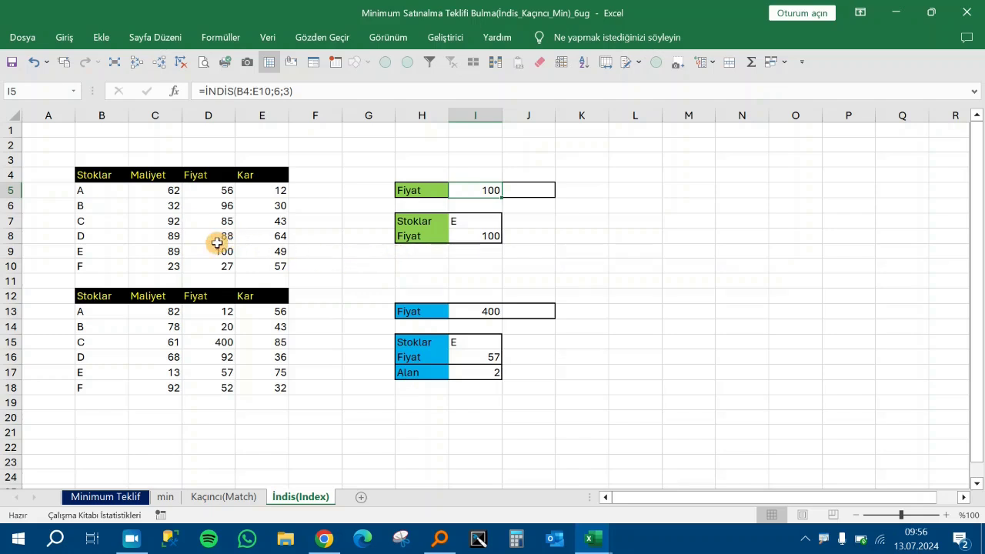
Count the stock rows from B5 down to B10 and compare them with the row number in the I5 formula
click(108, 191)
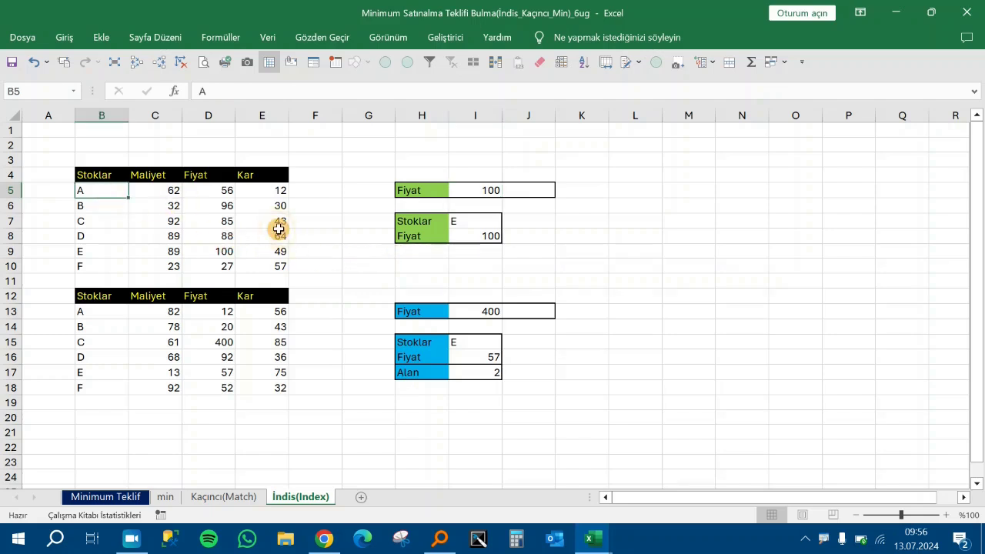
key(Down)
key(Down)
key(Down)
key(Down)
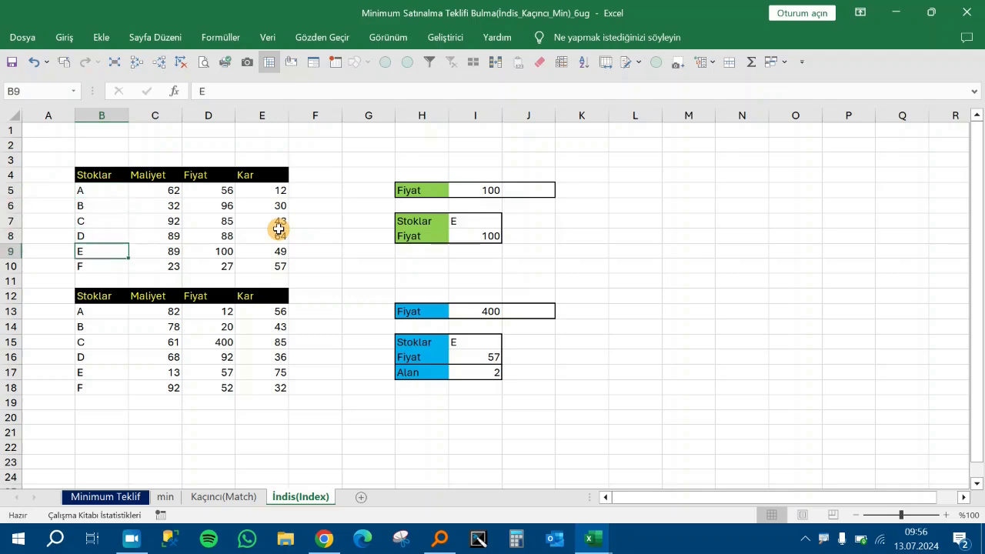
key(Down)
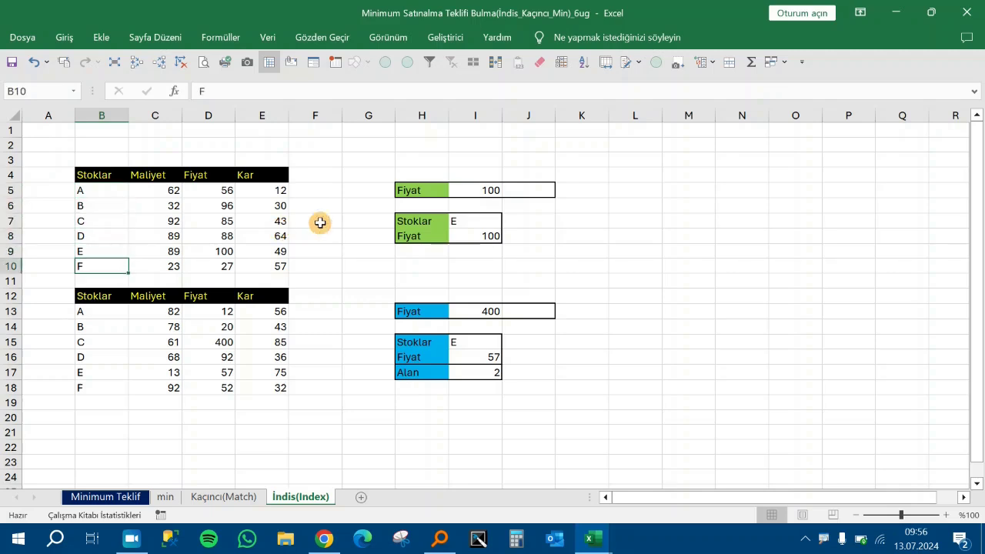
click(493, 191)
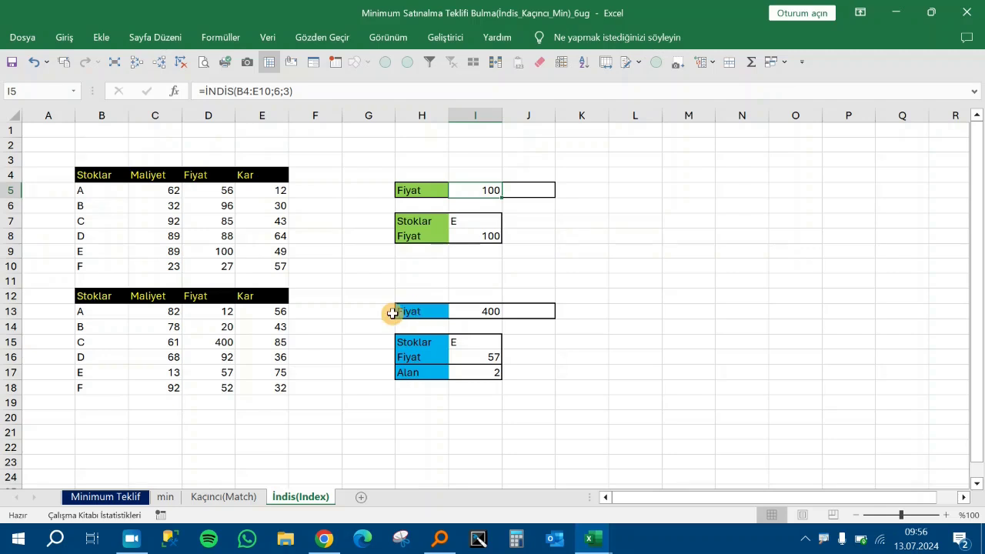
Check the range in the I5 formula by comparing B4:E10 with headings to B5:E10 without them
key(F2)
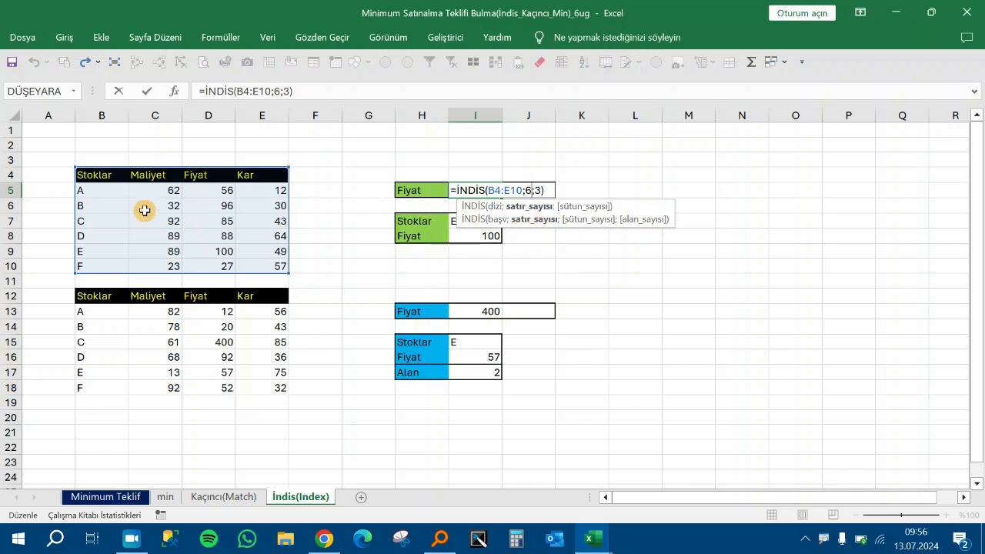
click(121, 177)
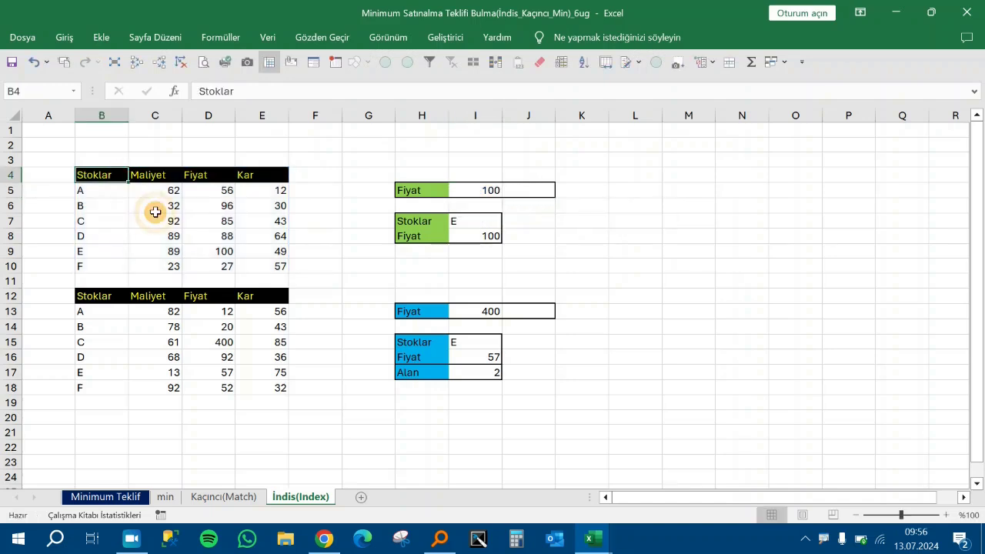
click(485, 190)
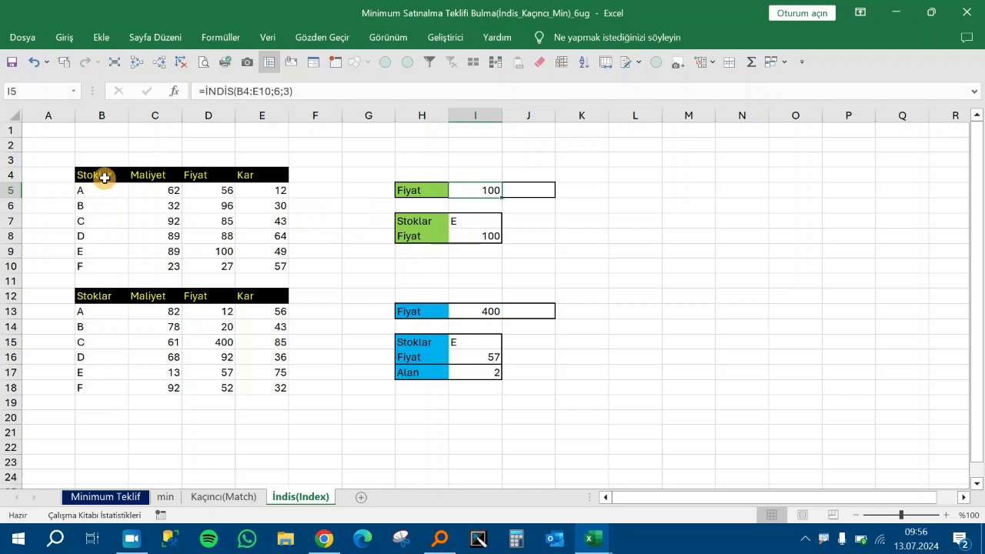
drag(103, 176, 245, 262)
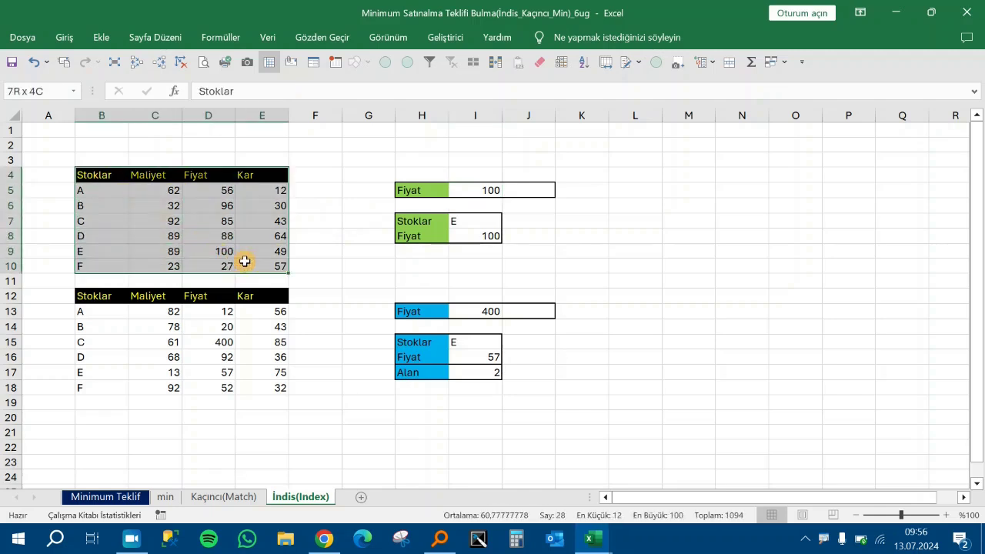
drag(121, 193, 277, 266)
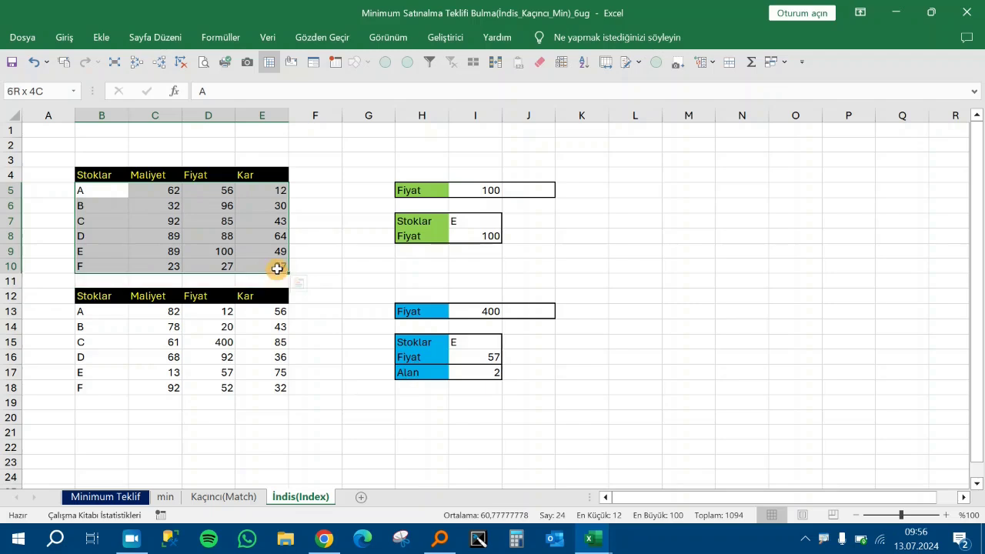
click(483, 191)
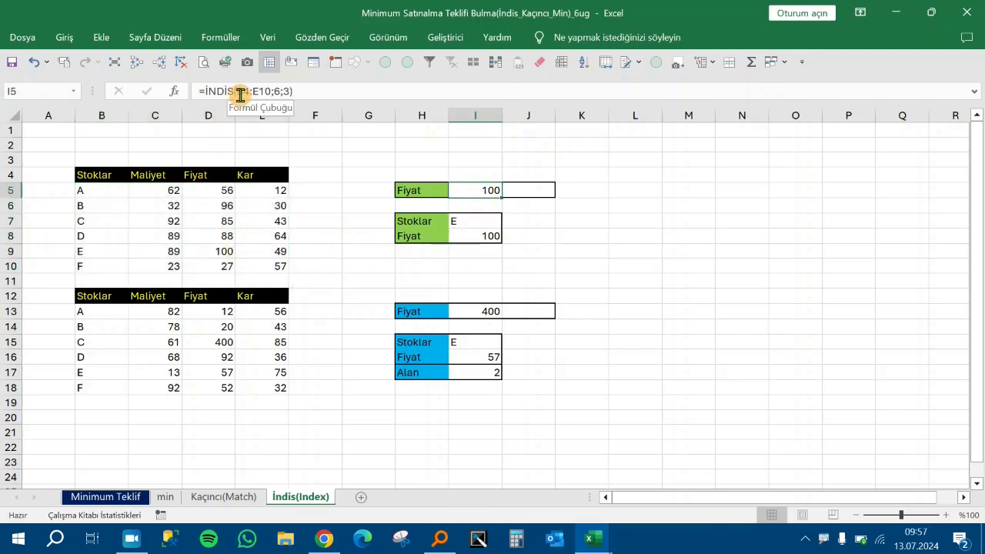
Trace the sixth row and third column of the upper table from B4 to D9, and recheck the formula in I5
click(104, 177)
key(Down)
key(Down)
key(Down)
key(Down)
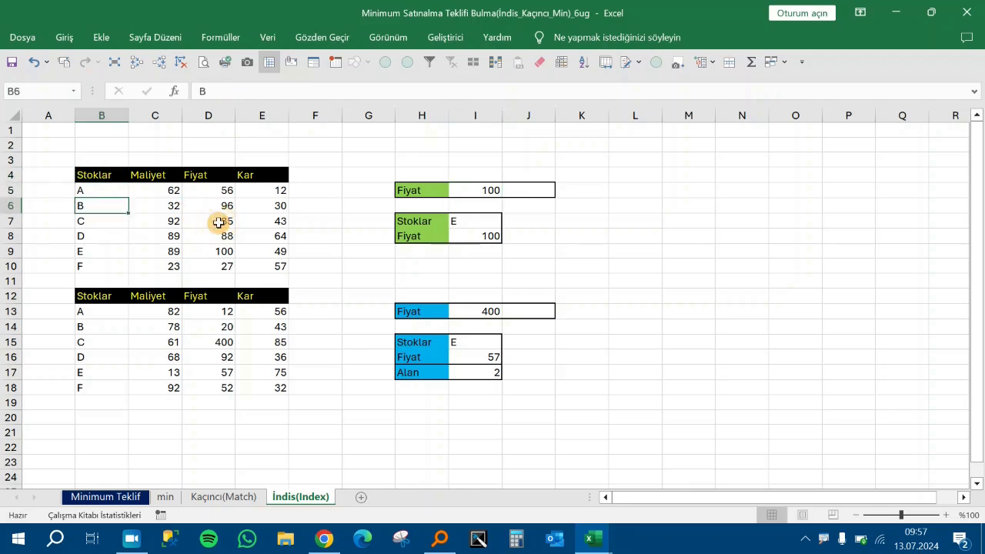
key(Down)
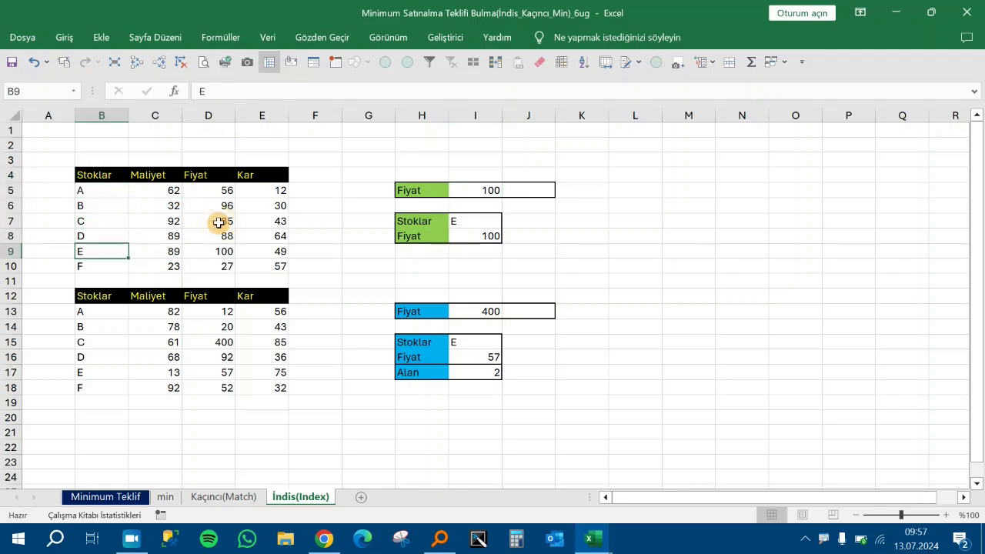
key(Right)
key(Right)
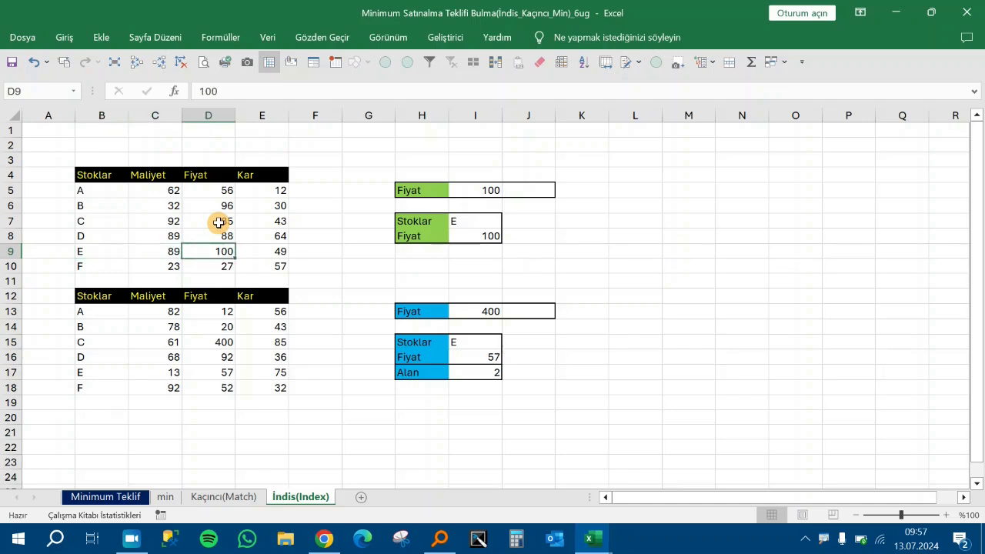
click(486, 191)
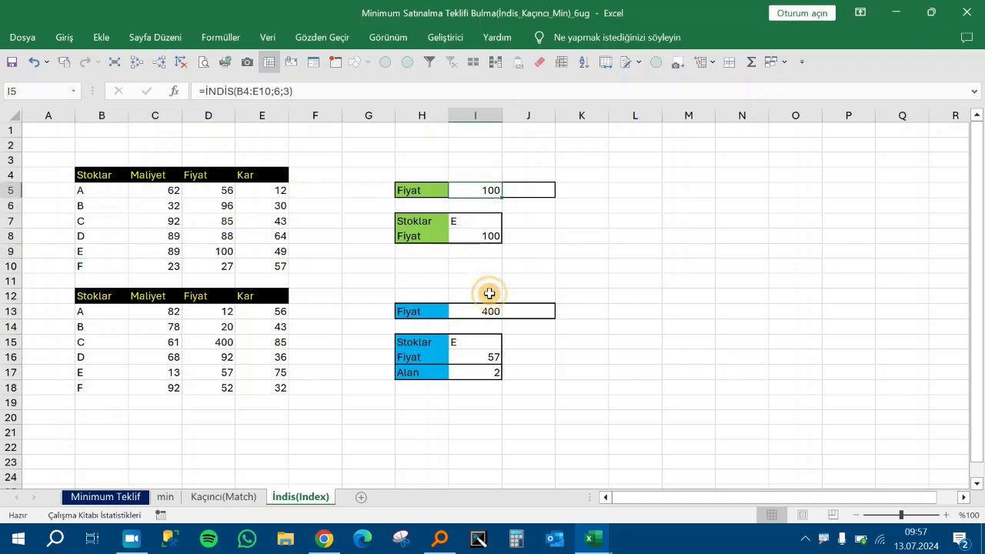
key(F2)
key(Escape)
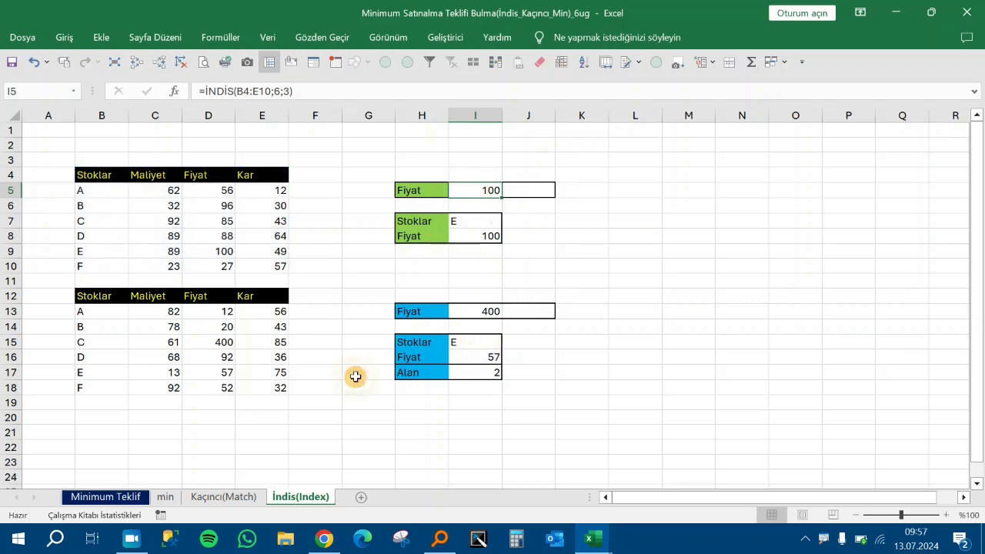
Return to the Minimum Teklif sheet and inspect the combined İNDİS, KAÇINCI and MİN formula in G2
click(106, 496)
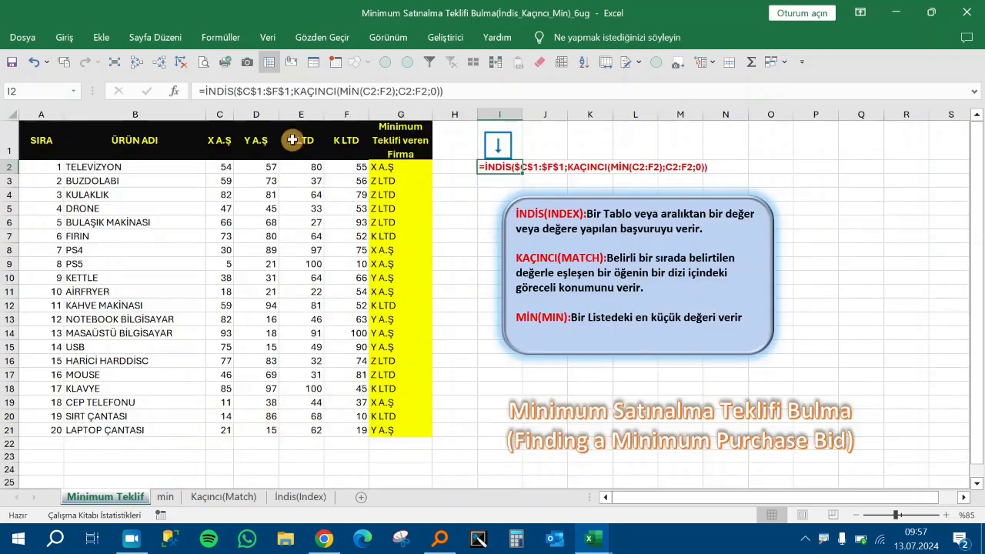
click(318, 194)
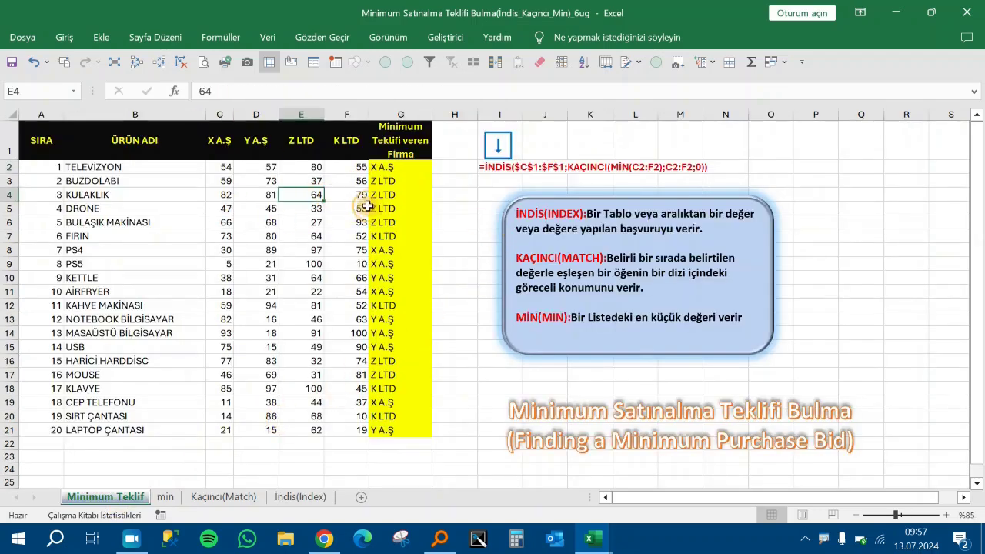
click(412, 168)
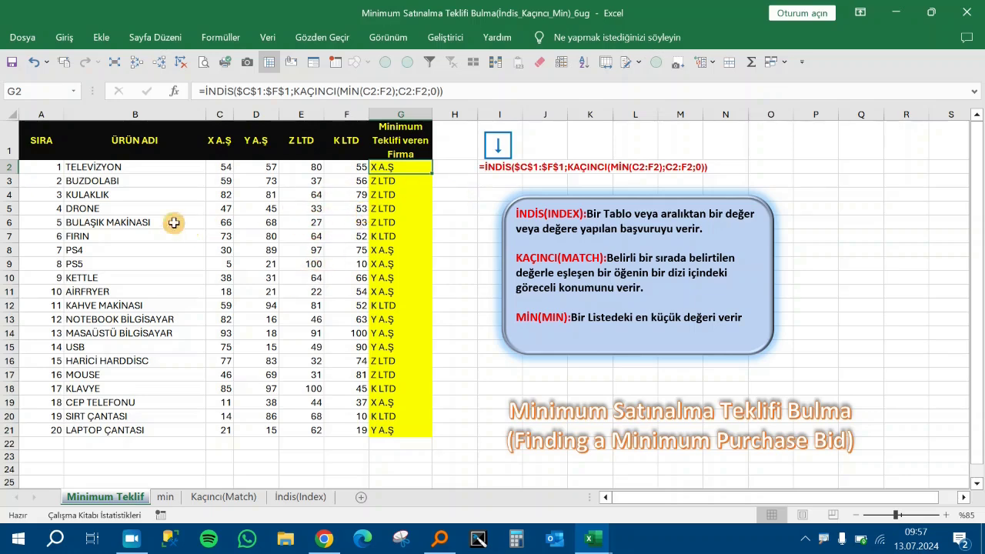
click(56, 149)
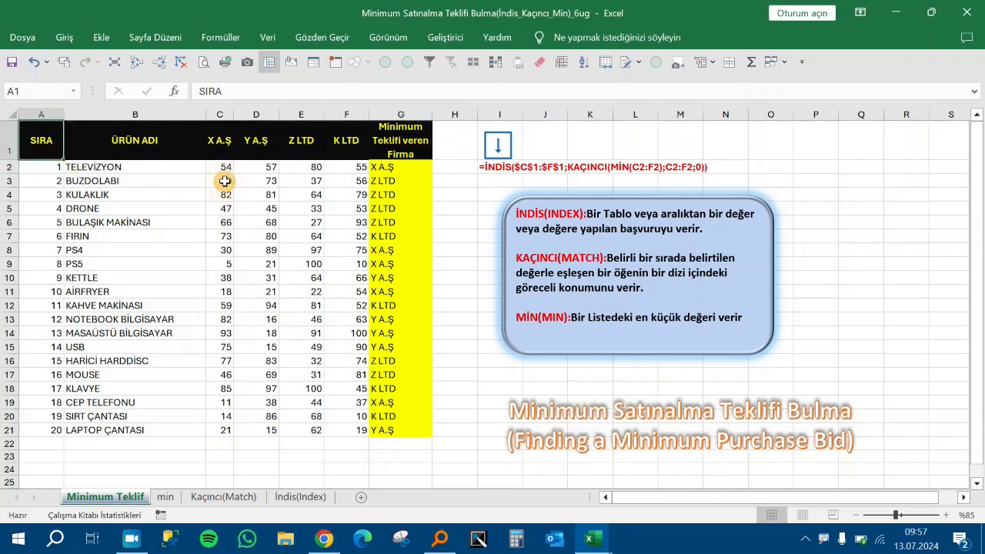
Look over the product names in the ÜRÜN ADI column, rows 2 to 5
key(Down)
key(Right)
key(Down)
key(Down)
key(Down)
key(Up)
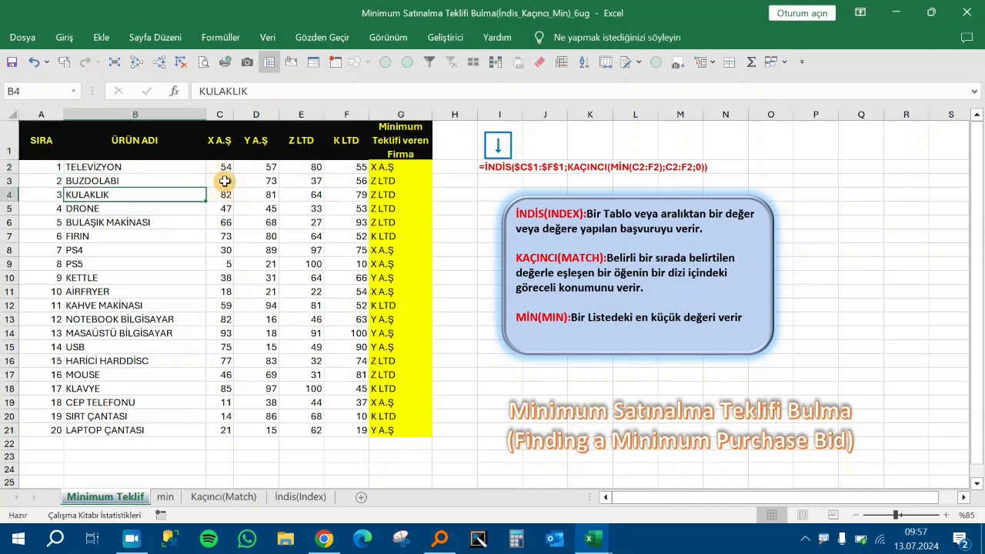
key(Up)
key(Up)
key(Up)
Go through the four bidding company headings in C1:F1, from X A.Ş to K LTD
key(Right)
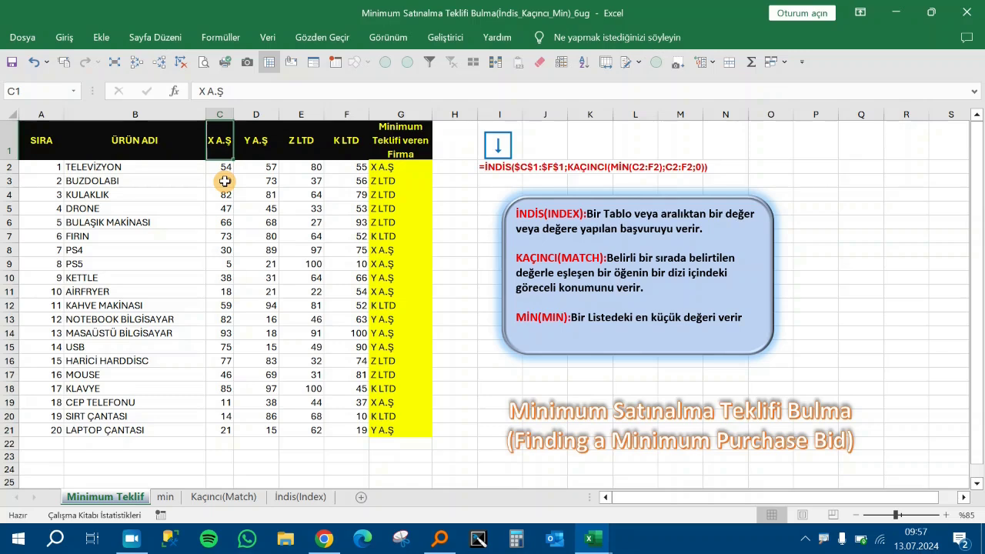
key(Right)
key(Right)
key(Right)
key(Left)
key(Left)
key(Left)
key(Right)
key(Right)
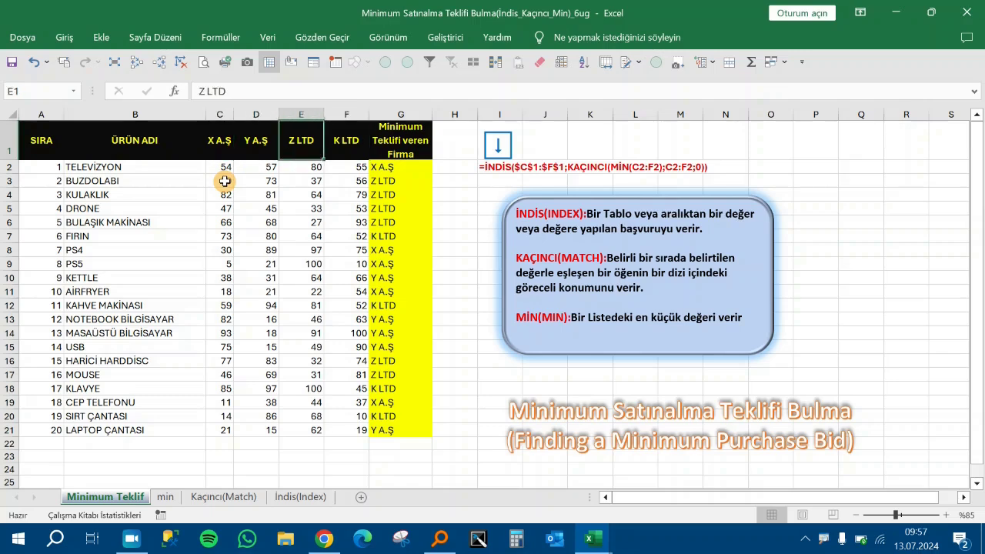
key(Right)
key(Left)
key(Left)
key(Left)
key(Right)
key(Right)
key(Right)
Clear the existing formulas from G2:G21 in the Minimum Teklifi veren Firma column
key(Right)
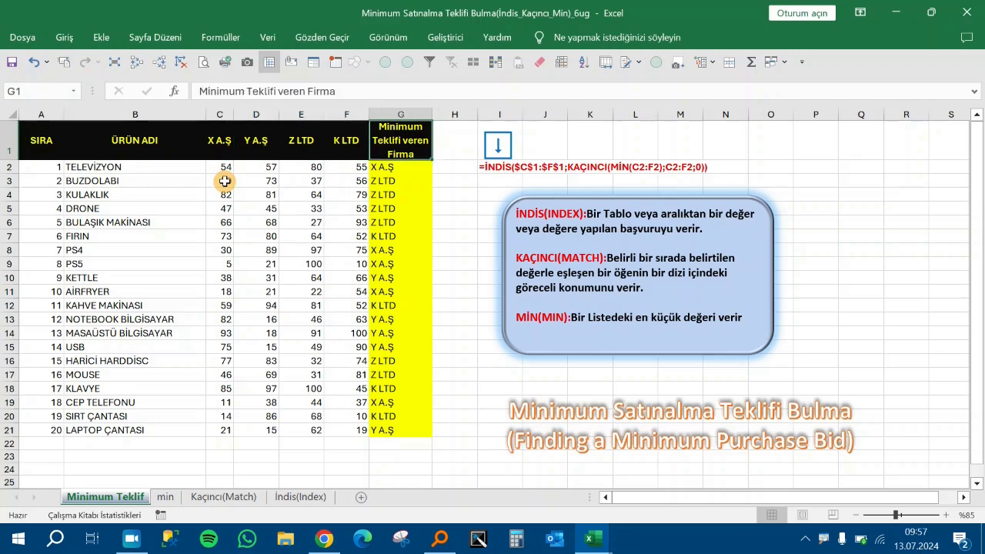
key(Down)
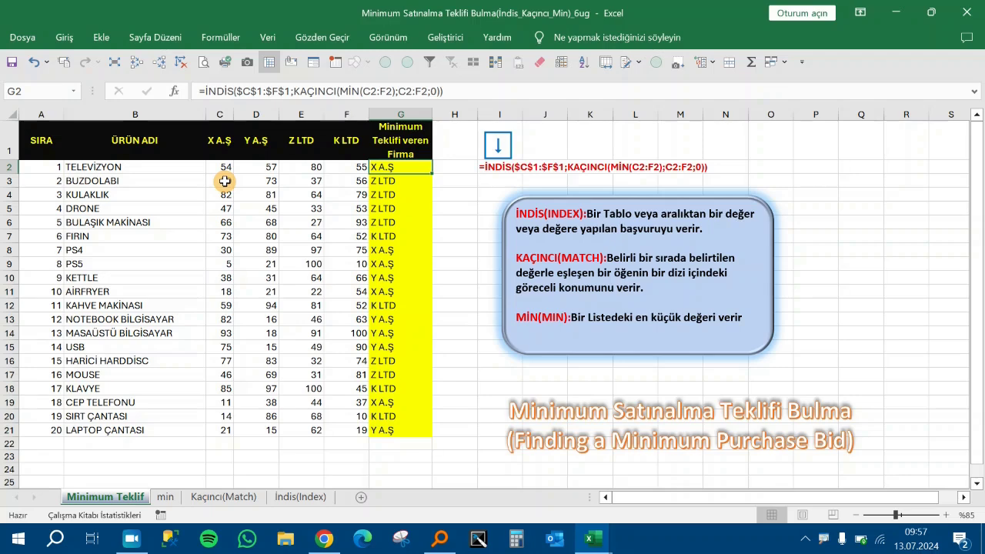
key(ctrl+shift+Down)
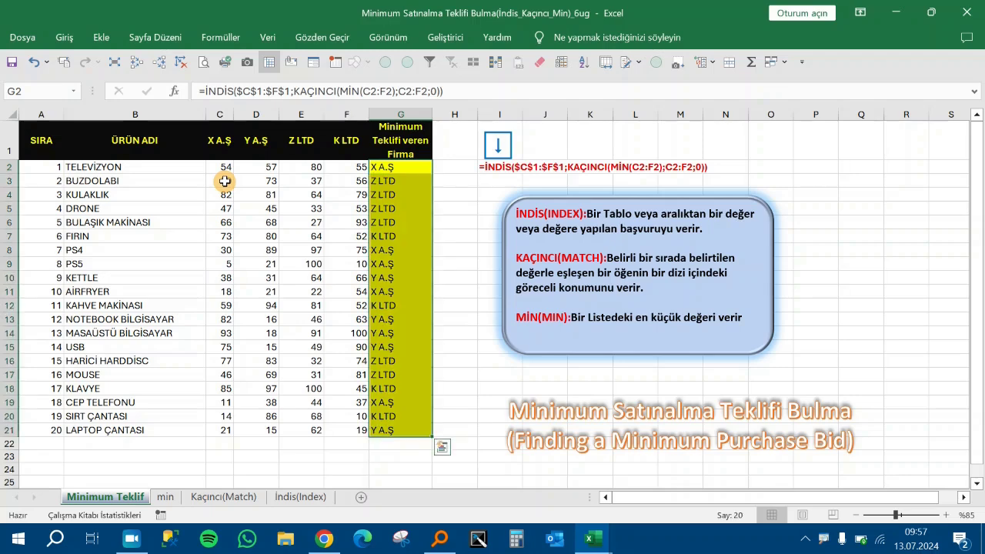
key(Delete)
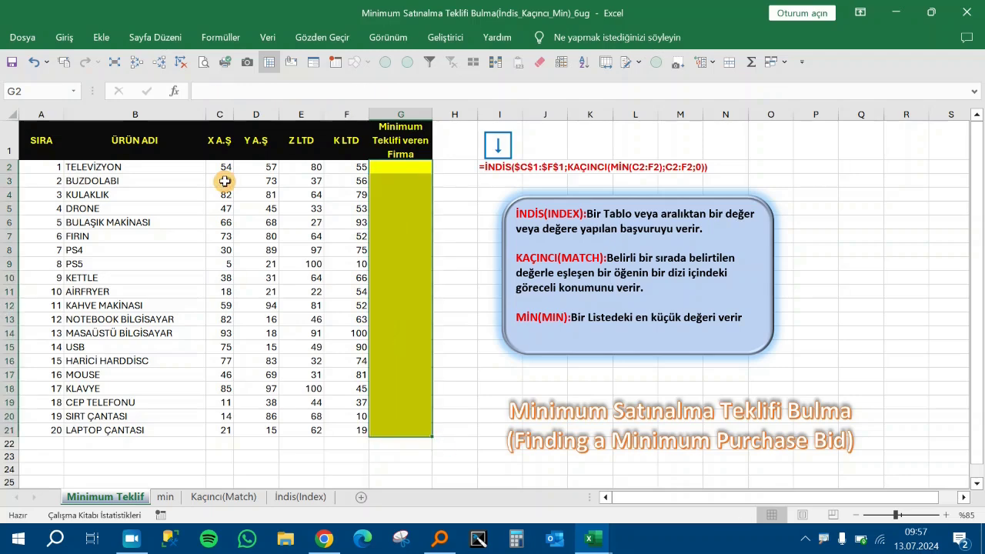
Start an İNDİS formula in G2 with the absolute range $C$2:$F$2 as its array
click(416, 110)
click(415, 164)
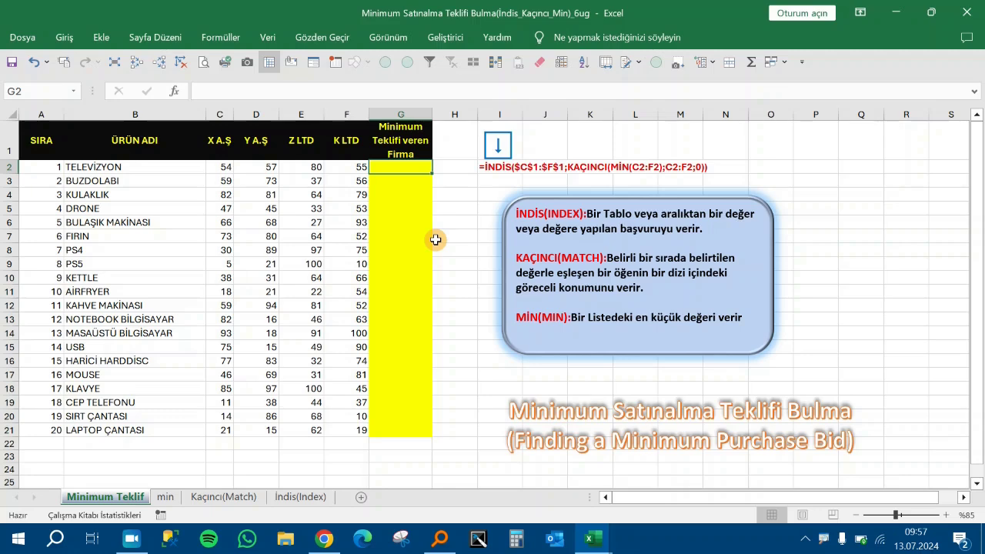
text(=)
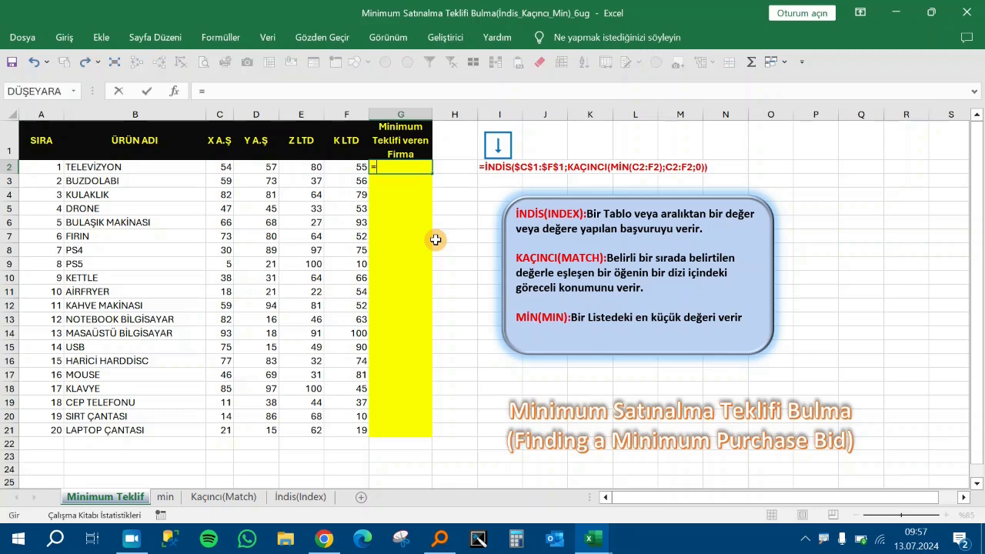
text(İNDİS()
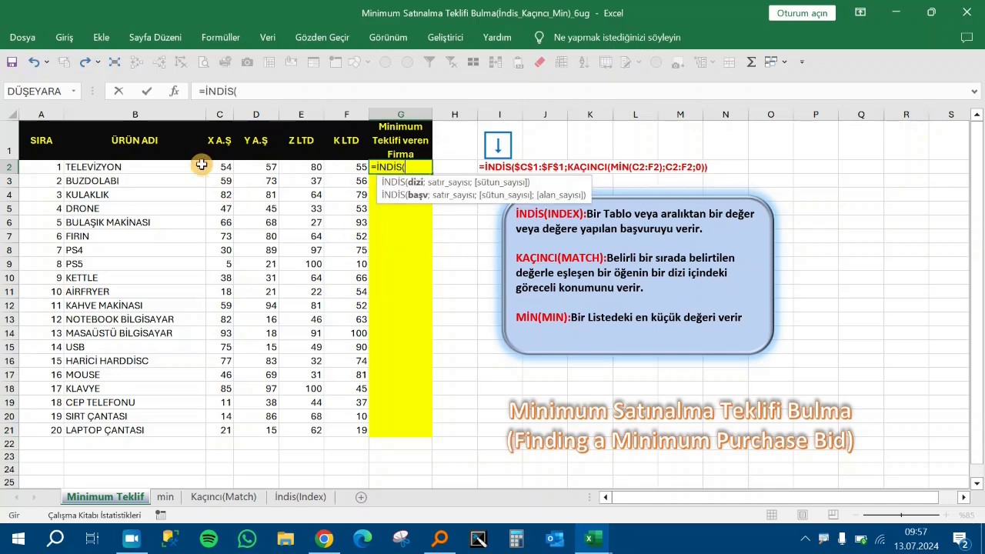
drag(228, 165, 358, 168)
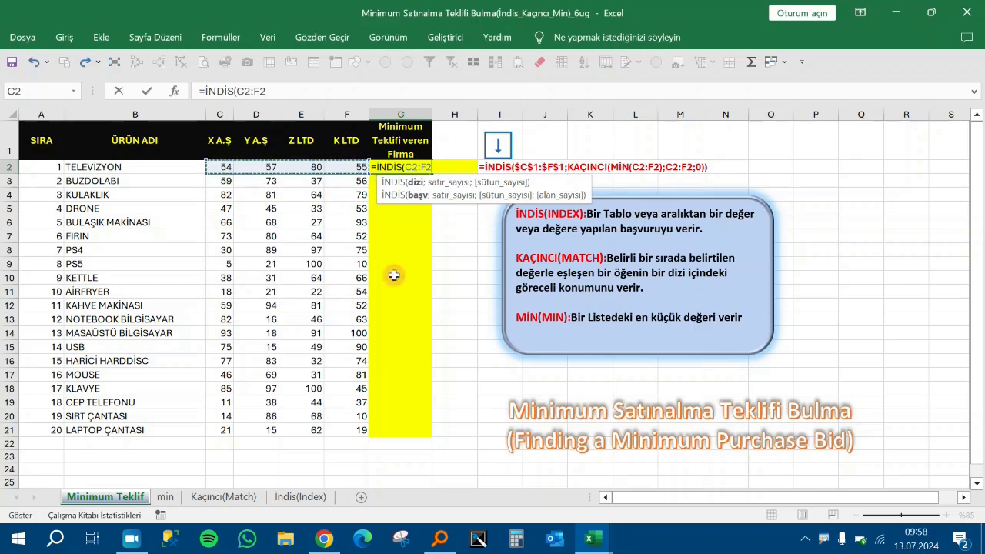
key(F4)
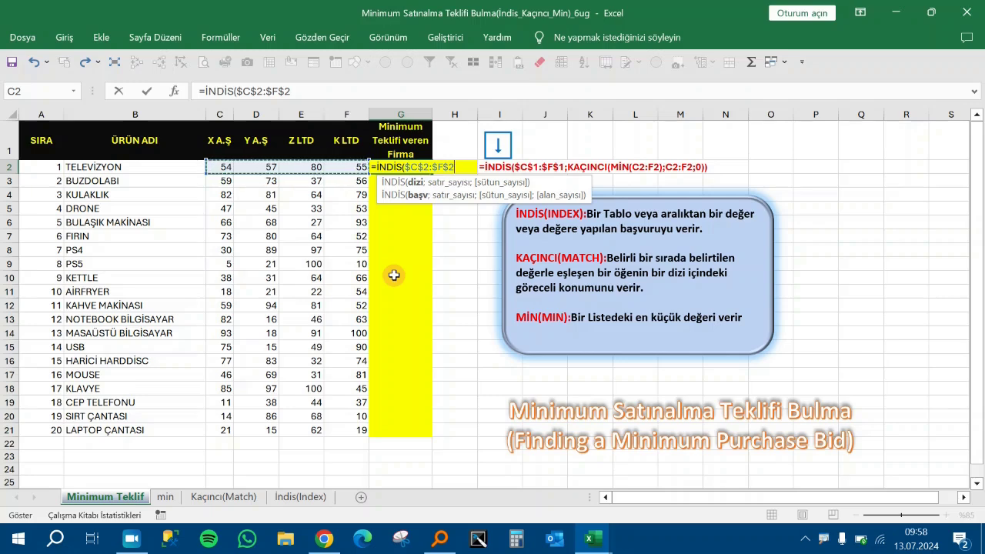
text(;)
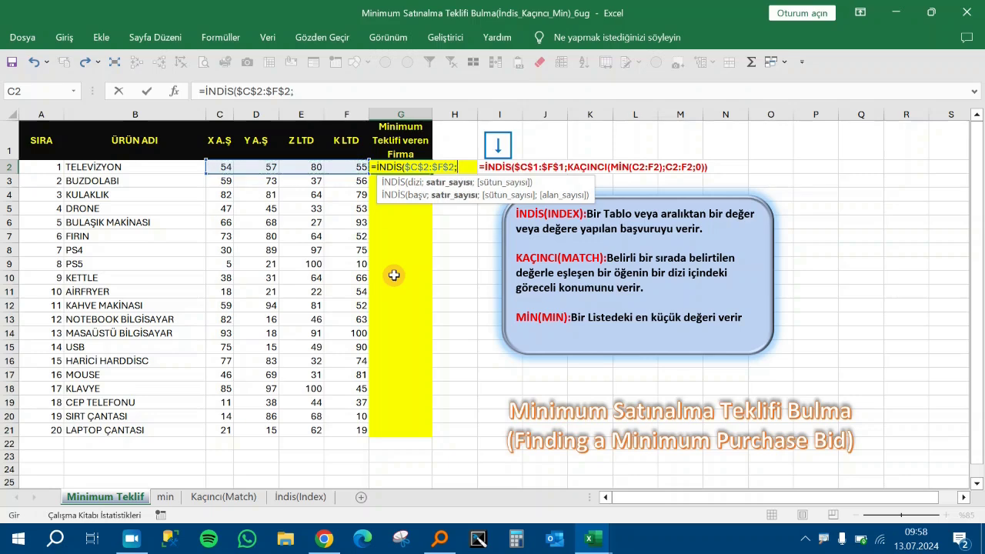
Nest a KAÇINCI function as the İNDİS row number, with MİN(C2:F2) as its lookup value
text(kaç)
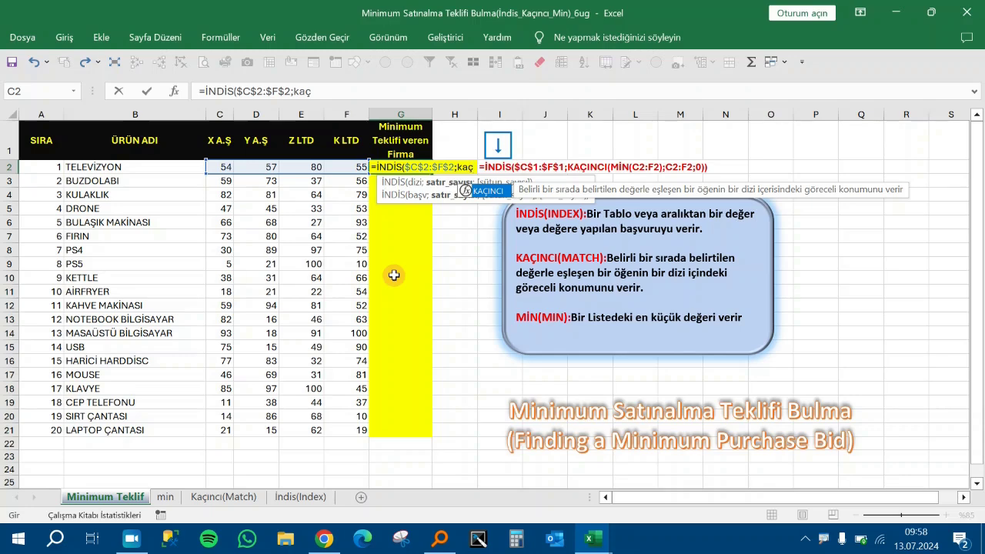
key(Tab)
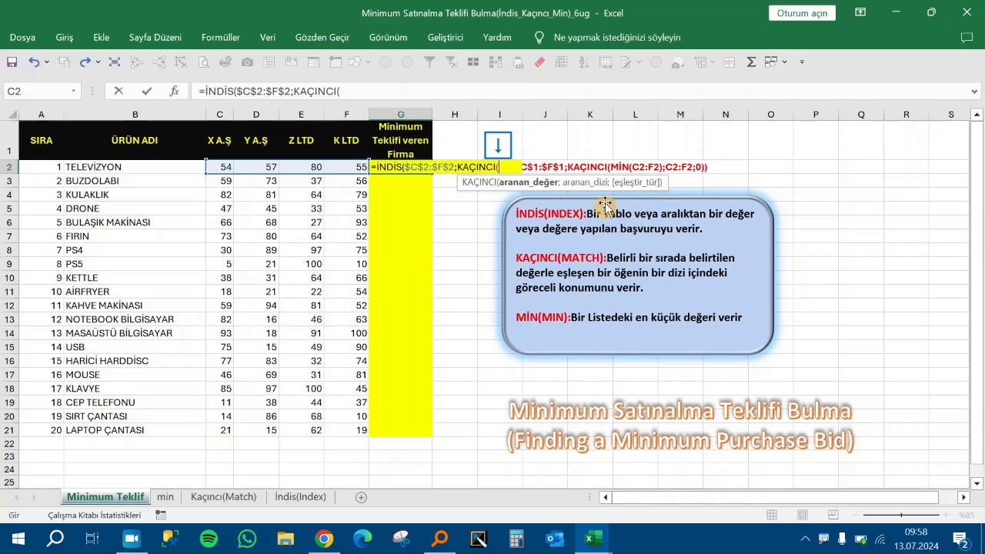
drag(595, 185, 479, 245)
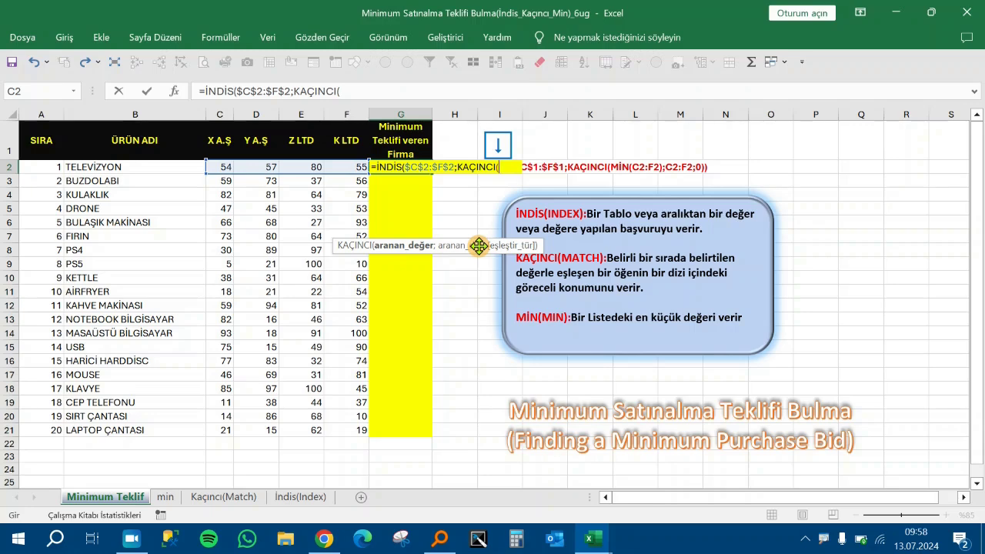
text(min)
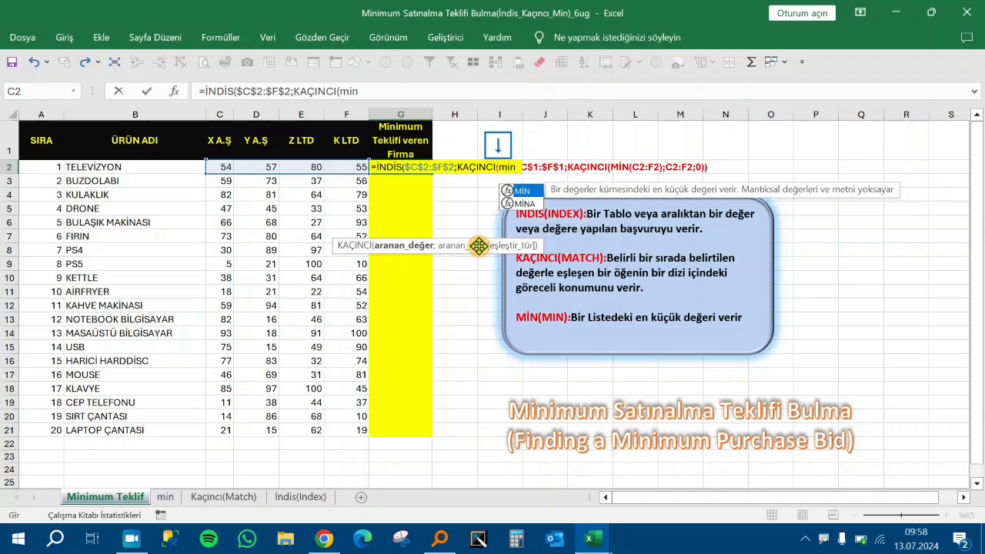
key(Tab)
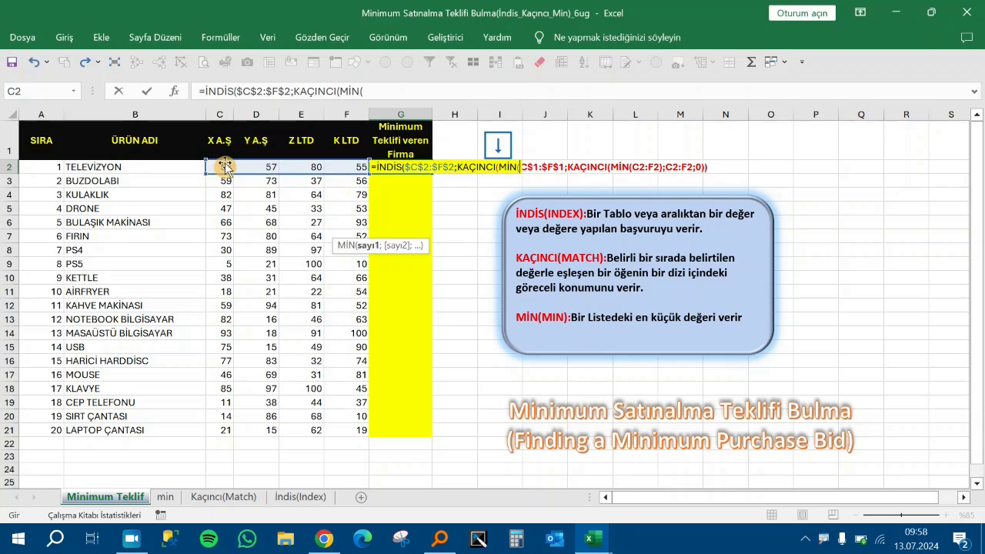
drag(223, 164, 359, 161)
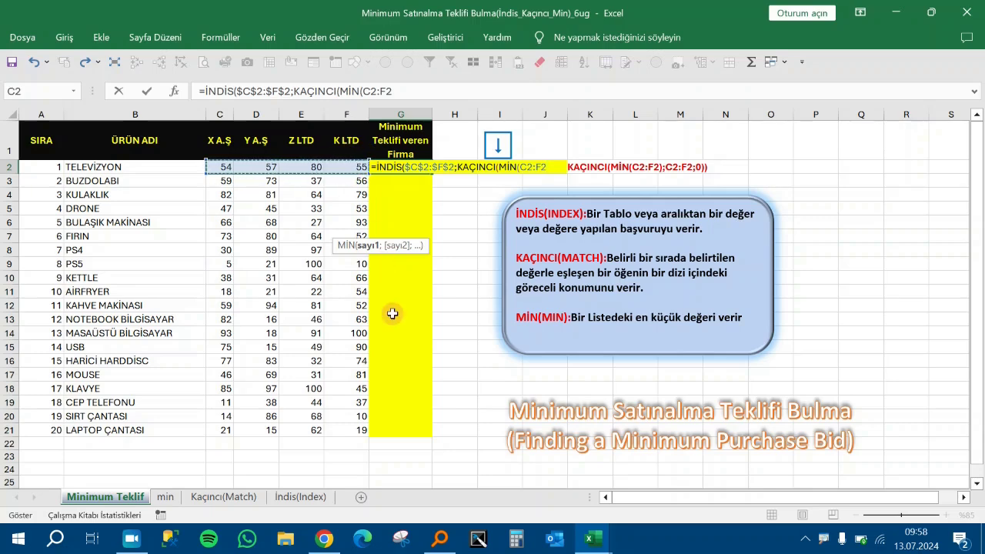
text())
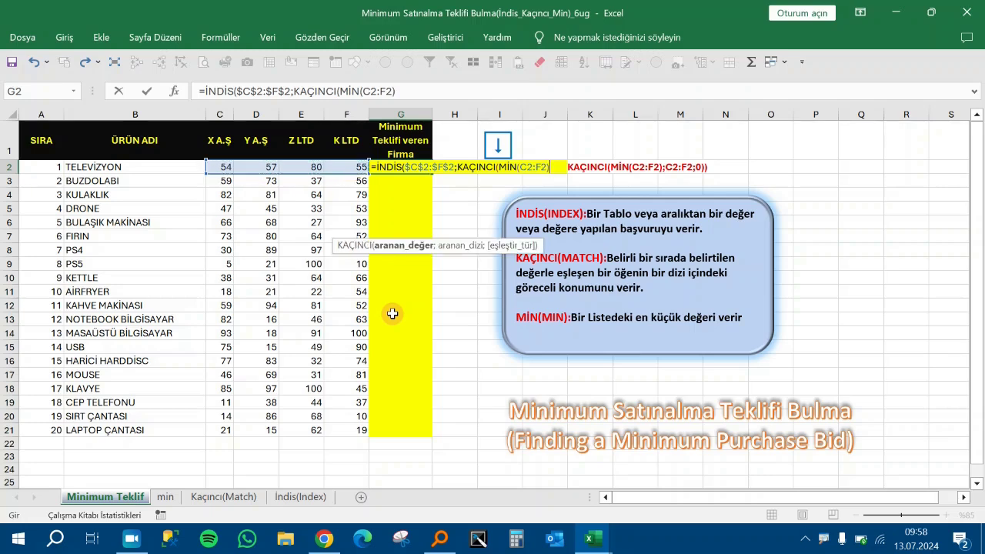
Complete KAÇINCI with lookup array C2:F2 and match type 0, and enter the formula in G2
text(;)
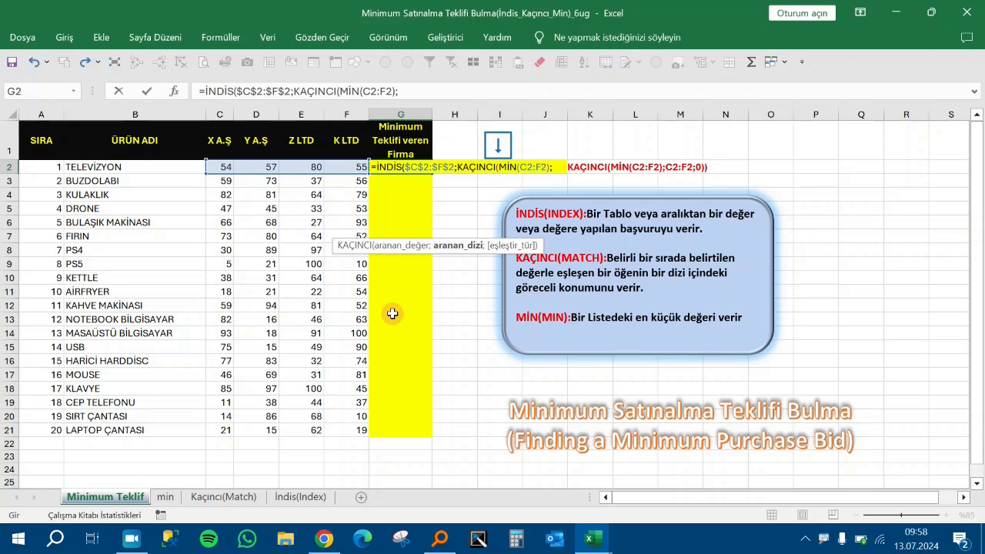
drag(230, 166, 354, 167)
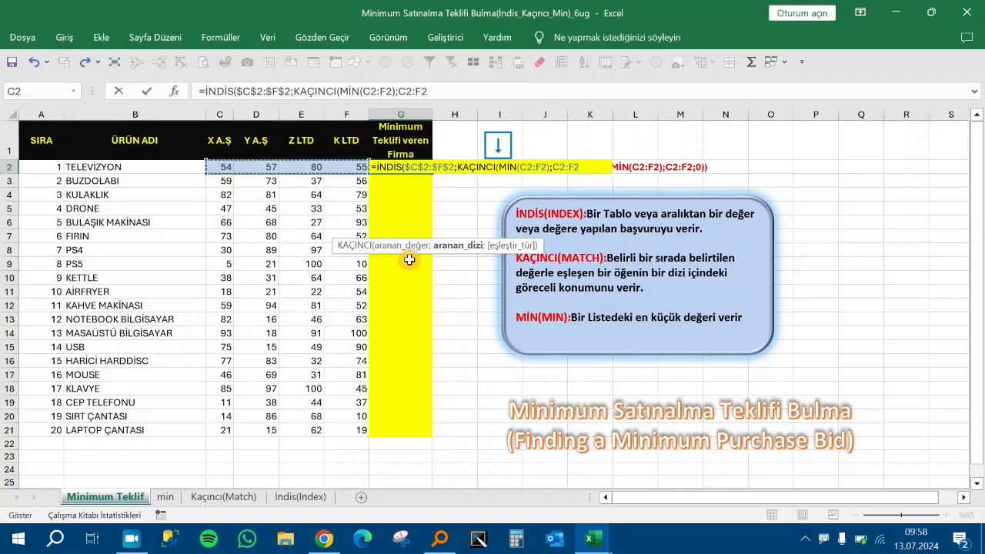
text(;0)
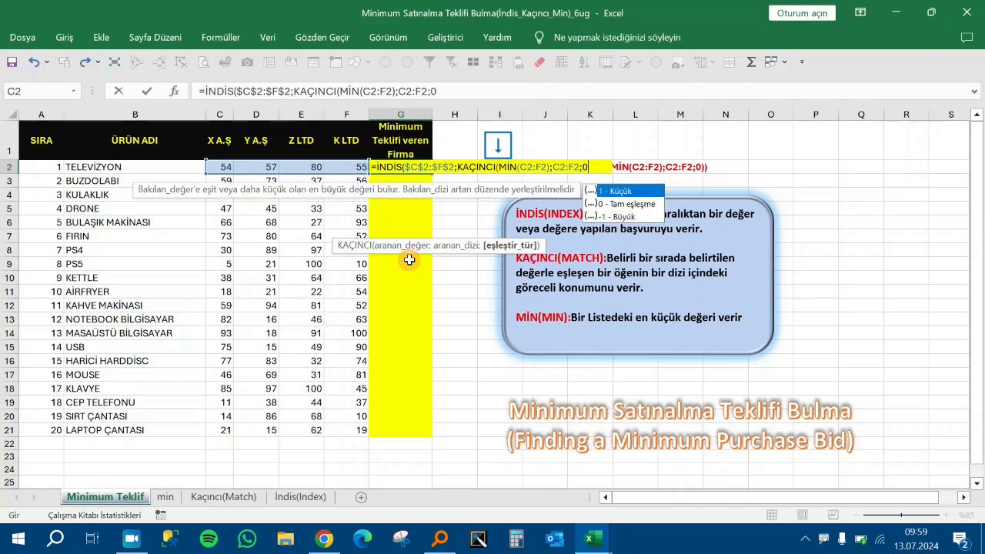
text())
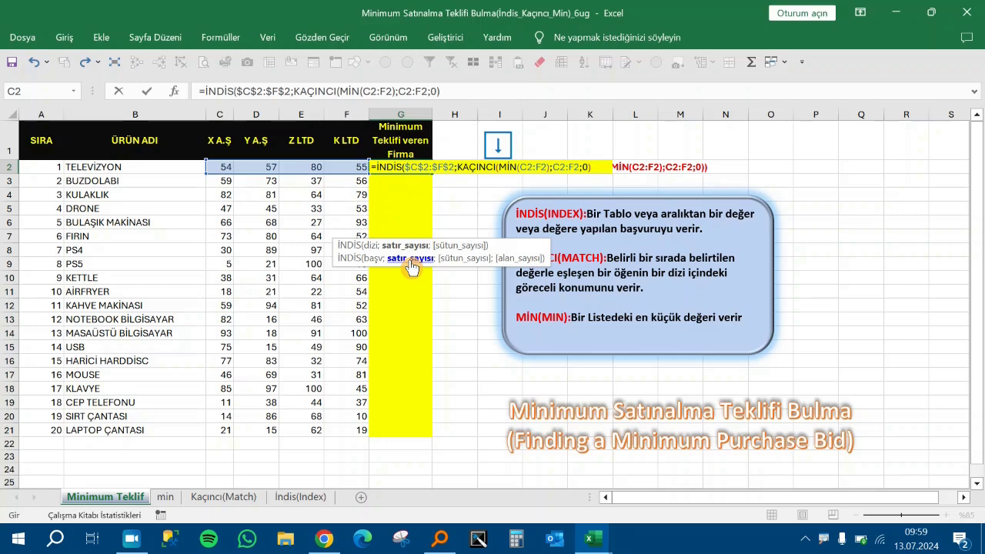
key(ctrl+Return)
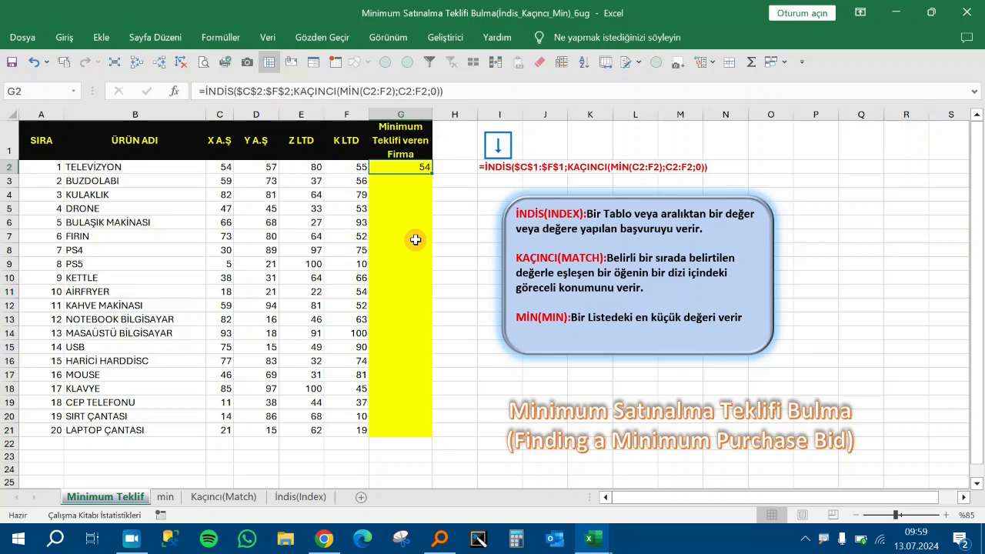
Try to replace the İNDİS range $C$2:$F$2 in G2 by selecting the company headings C1:F1
key(F2)
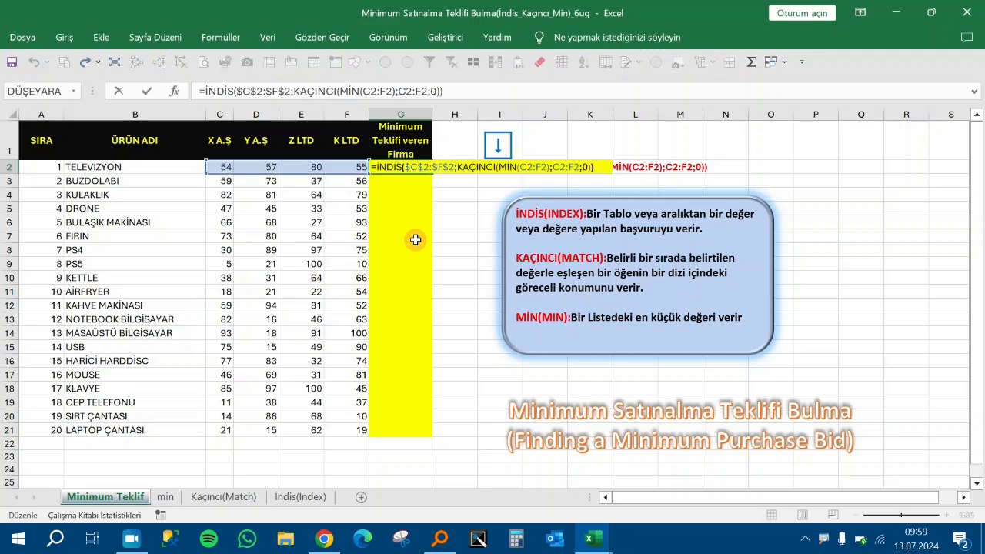
key(Left)
key(Left)
key(Left)
key(Left)
key(Left)
key(Left)
key(Left)
key(Left)
key(Left)
key(Left)
key(Left)
key(Left)
key(Left)
key(Left)
key(Left)
key(Left)
key(Left)
key(Left)
key(Left)
key(Left)
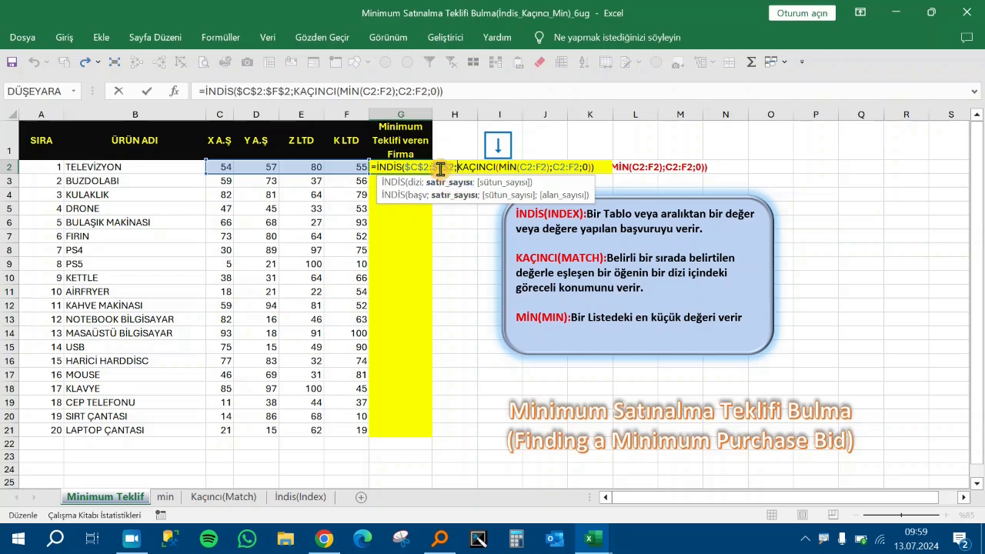
double_click(442, 169)
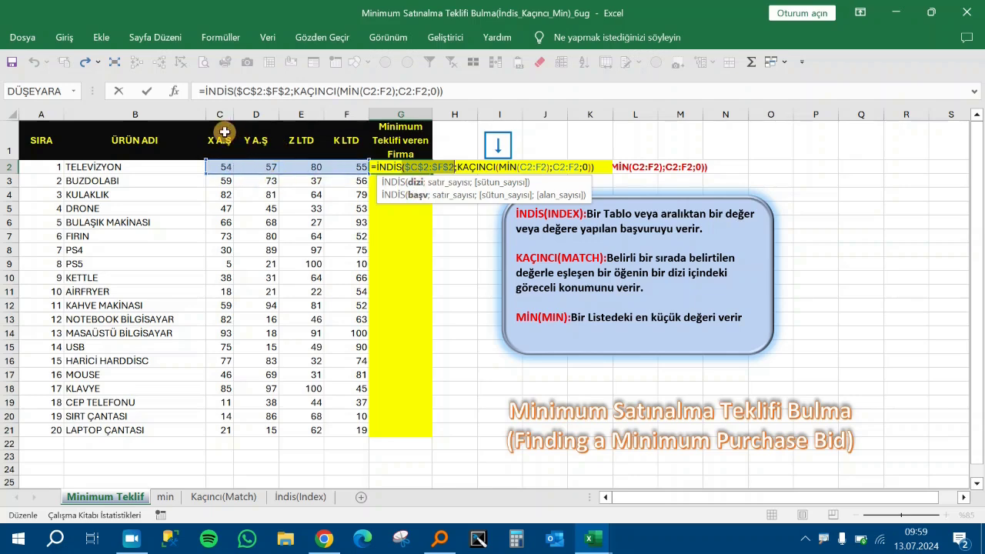
drag(224, 132, 354, 136)
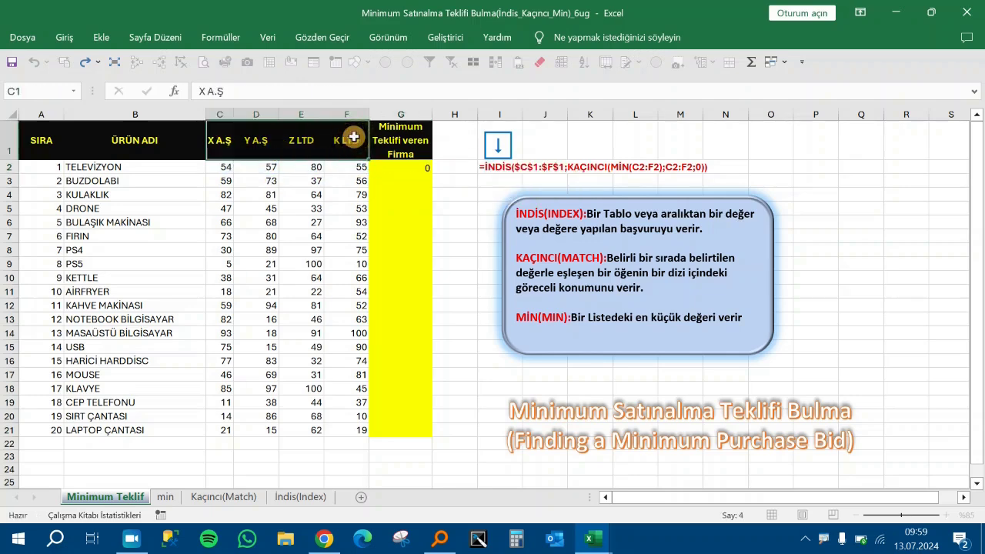
Change the İNDİS range in G2 to $C$1:$F$1 and fill the formula down to G21
click(426, 172)
double_click(426, 172)
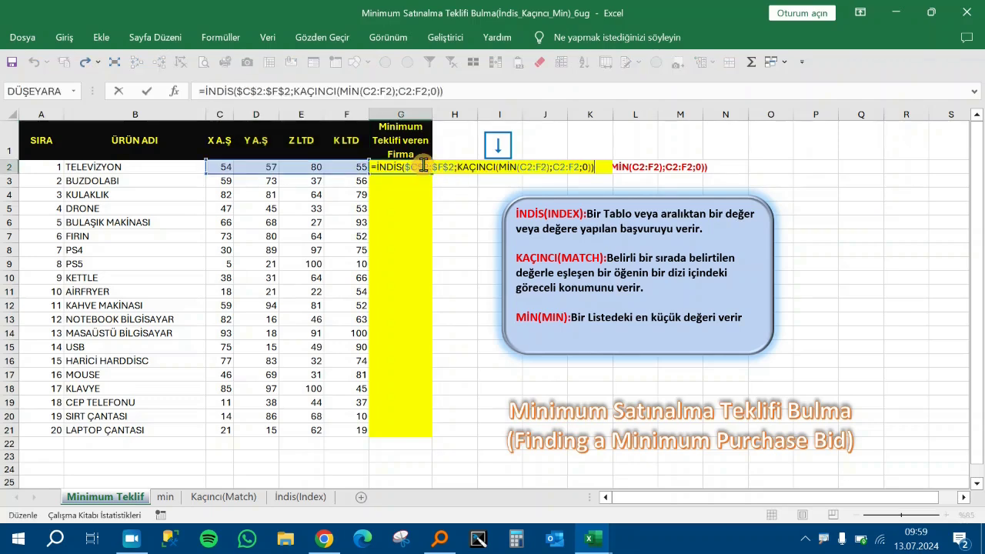
click(423, 166)
key(Delete)
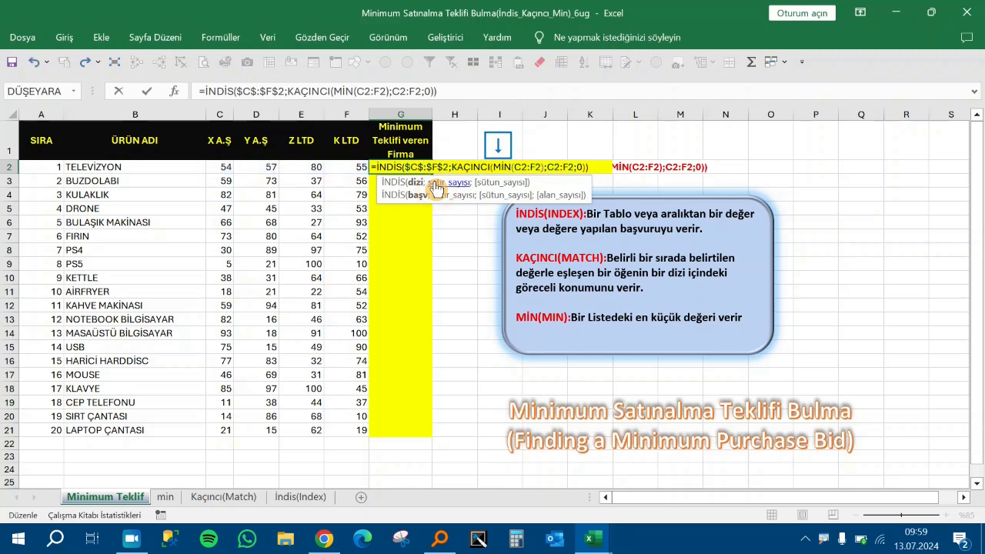
text(1)
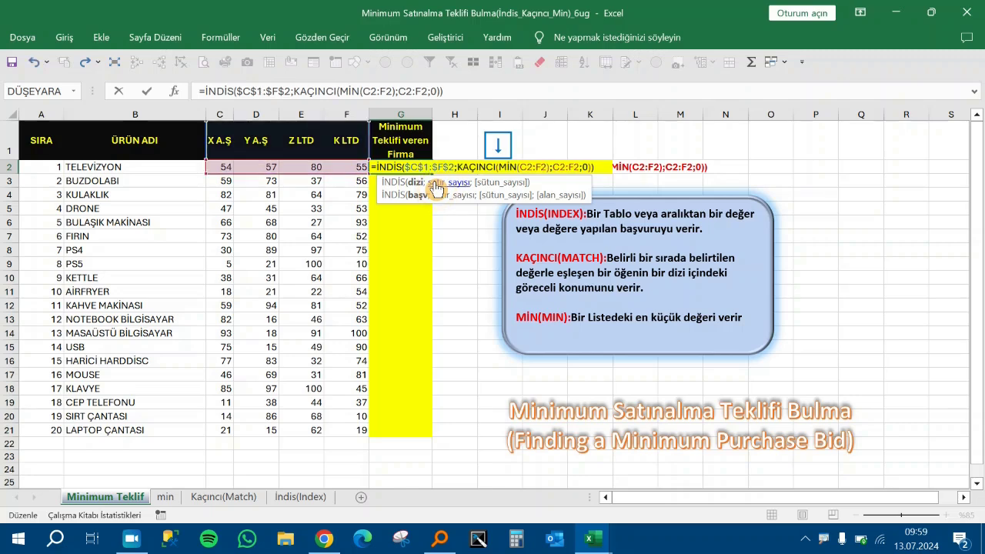
key(Right)
key(Right)
key(Right)
key(Right)
key(Delete)
text(1)
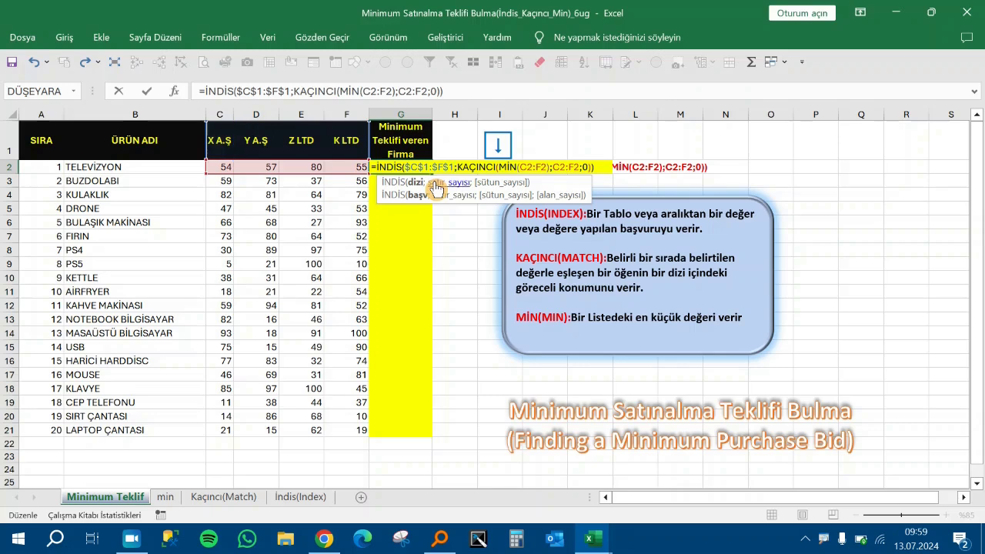
key(ctrl+Return)
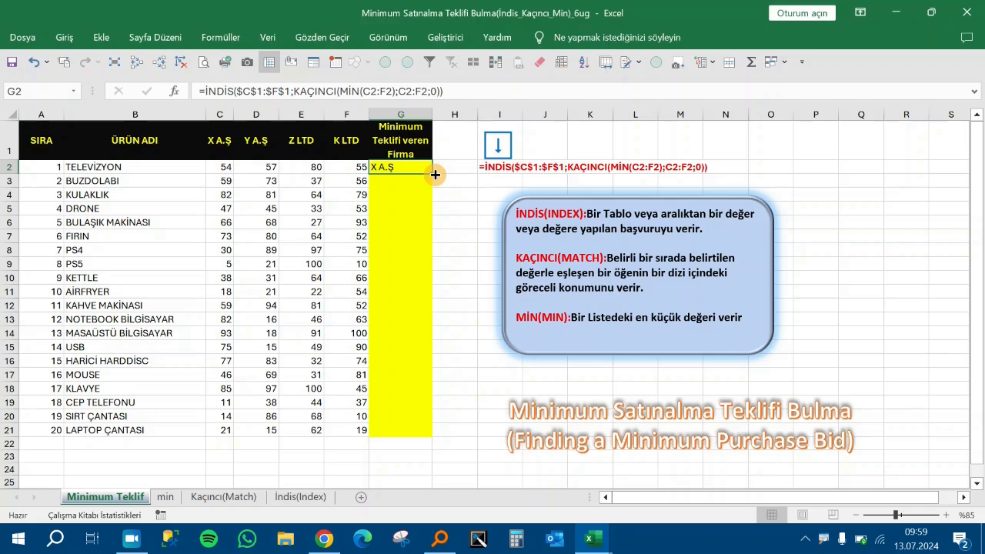
double_click(434, 175)
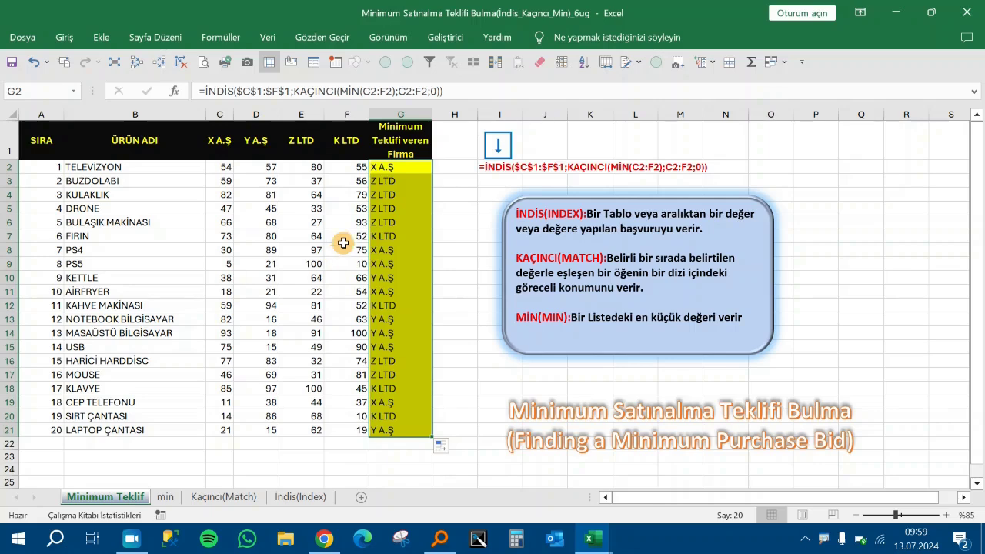
Compare the TELEVİZYON bids in C2:F2 with the company returned by the formula in G2
click(222, 166)
key(shift+Right)
key(shift+Right)
key(shift+Right)
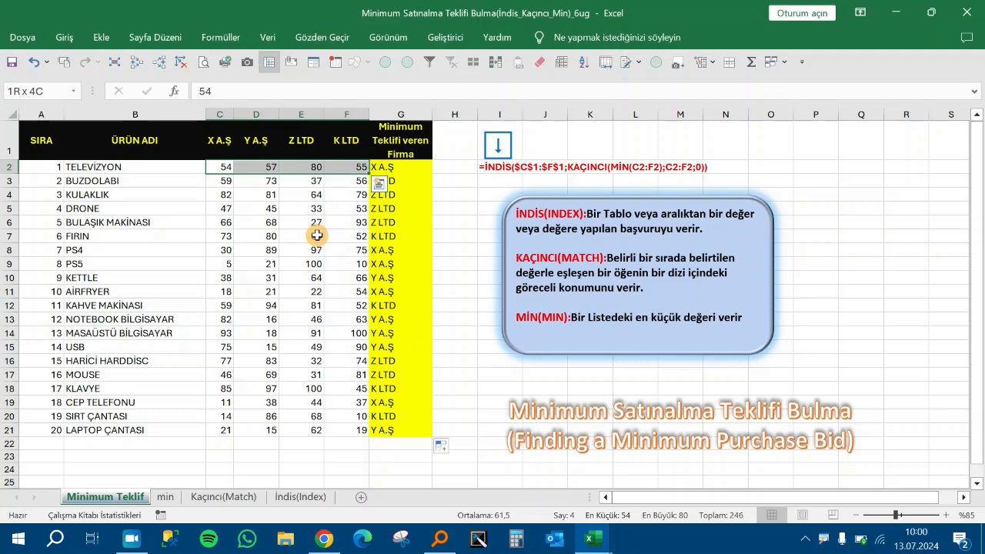
key(Left)
key(Right)
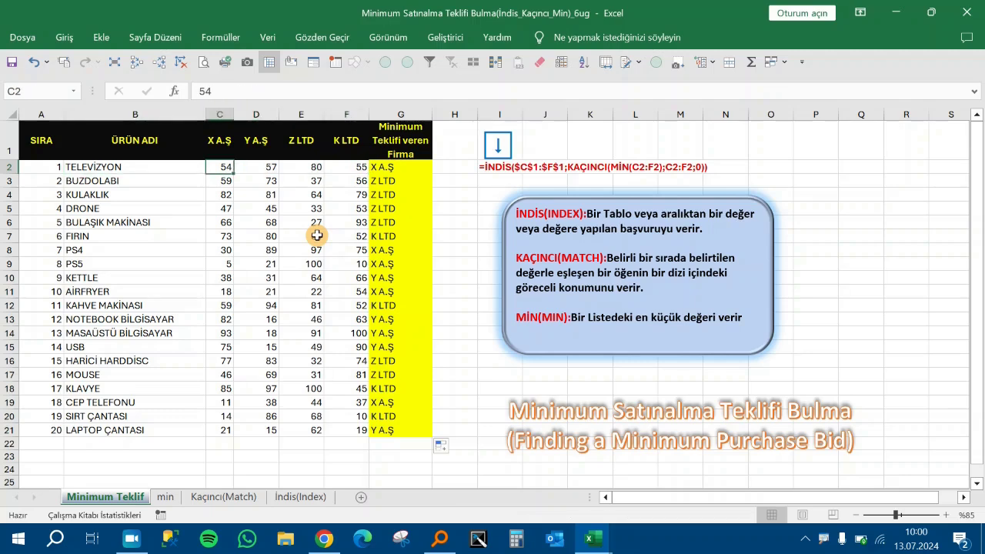
click(413, 168)
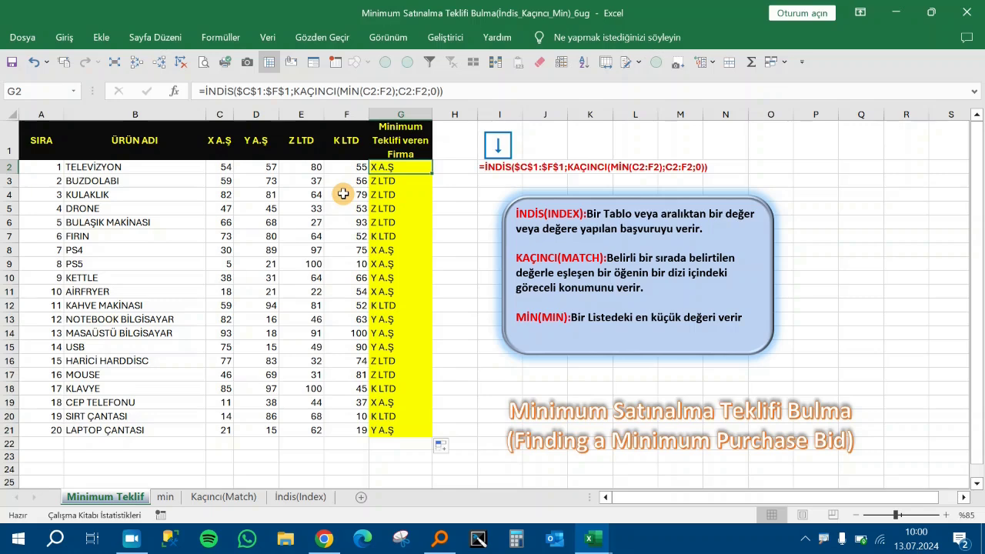
key(Left)
key(Left)
key(Left)
key(Left)
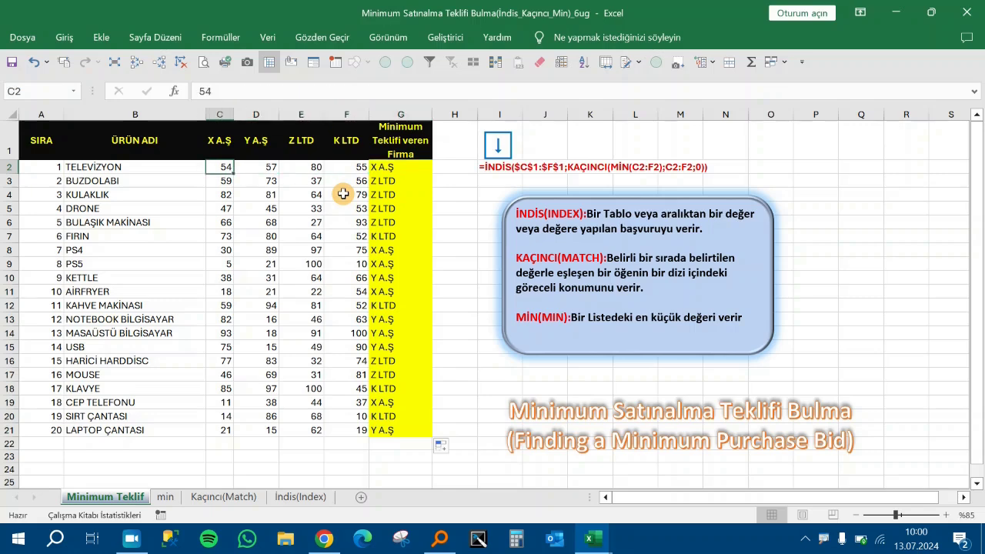
key(shift+Right)
key(shift+Right)
key(shift+Right)
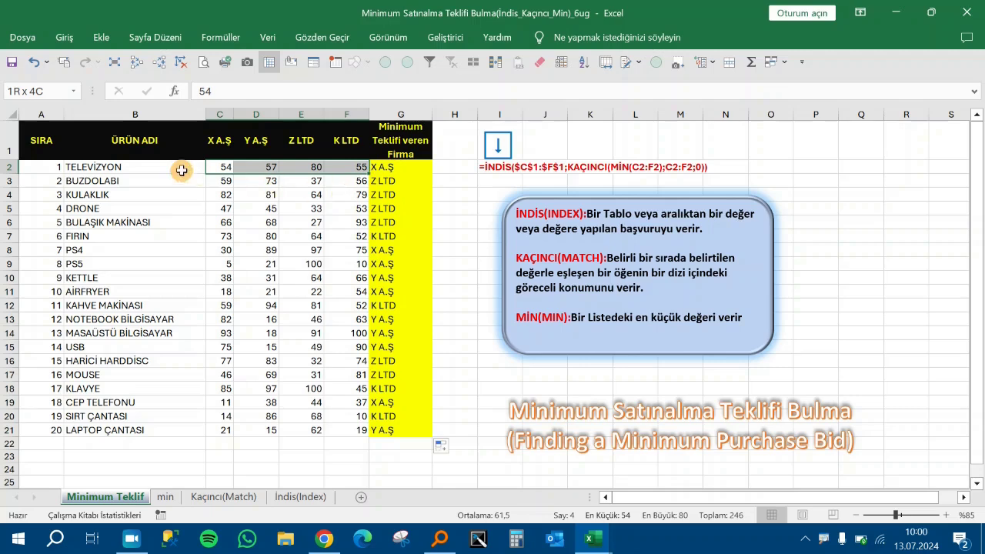
click(407, 167)
Check the BUZDOLABI bids in C3:F3 and the KULAKLIK bids in C4:F4 against the company headings and the results in G3 and G4
click(423, 185)
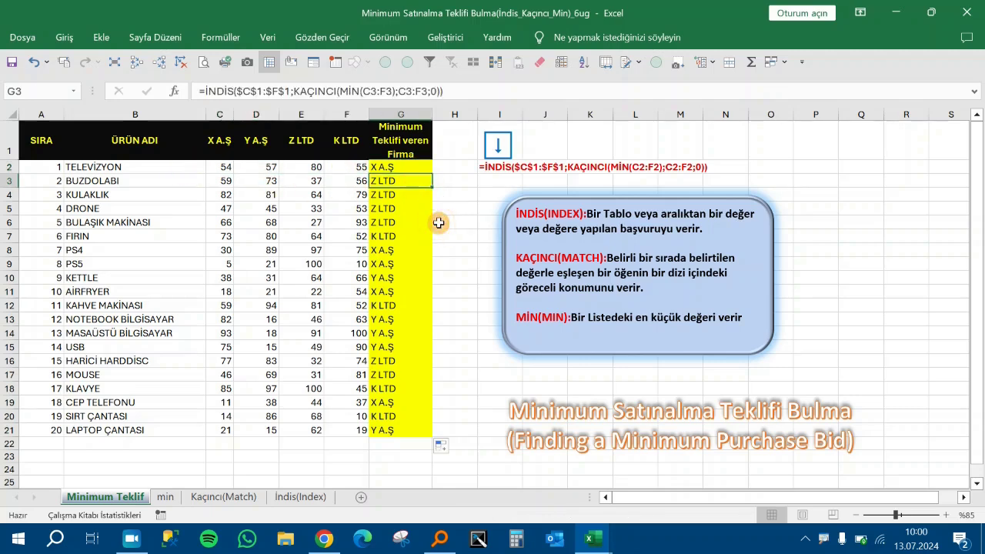
key(Left)
key(Left)
key(Left)
key(Left)
key(shift+Right)
key(shift+Right)
key(shift+Right)
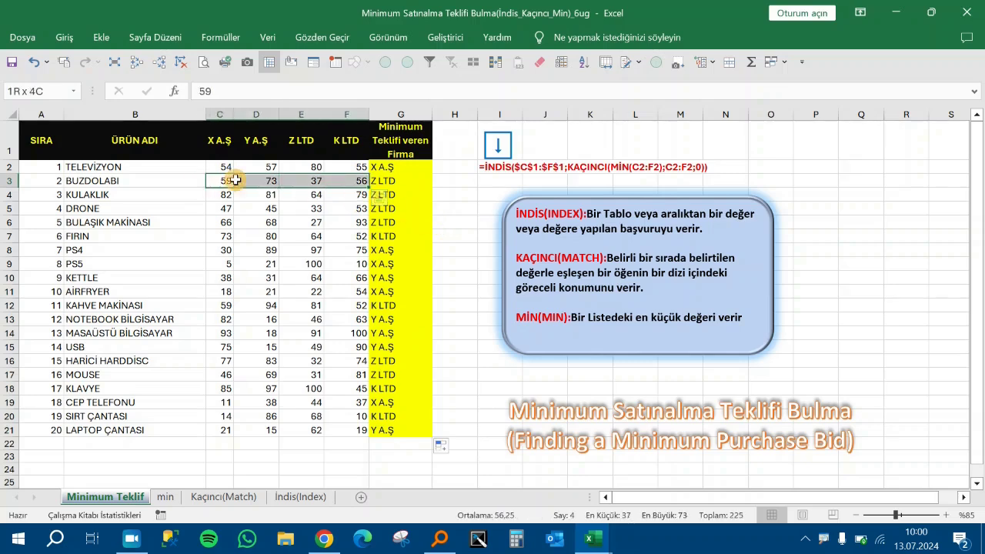
click(350, 140)
click(311, 181)
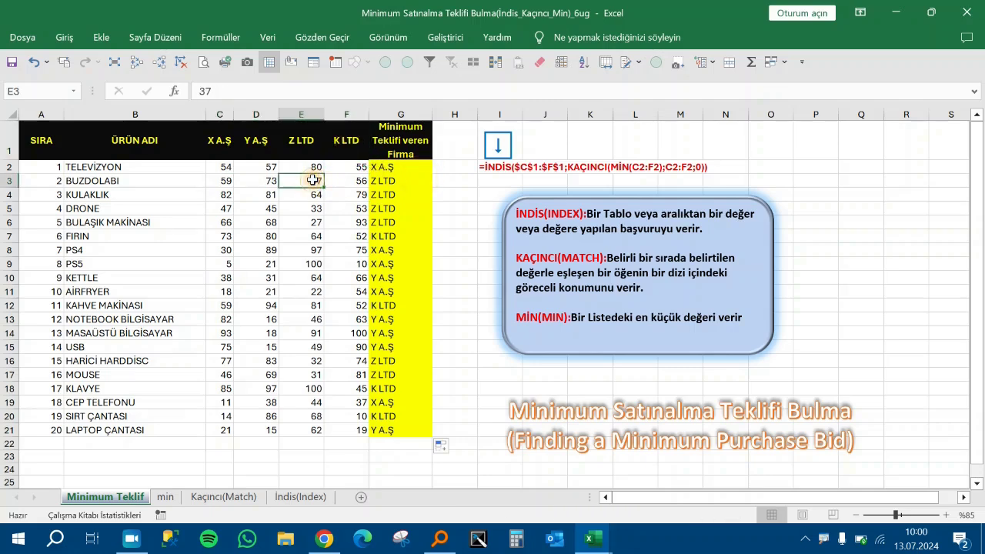
click(395, 179)
click(304, 140)
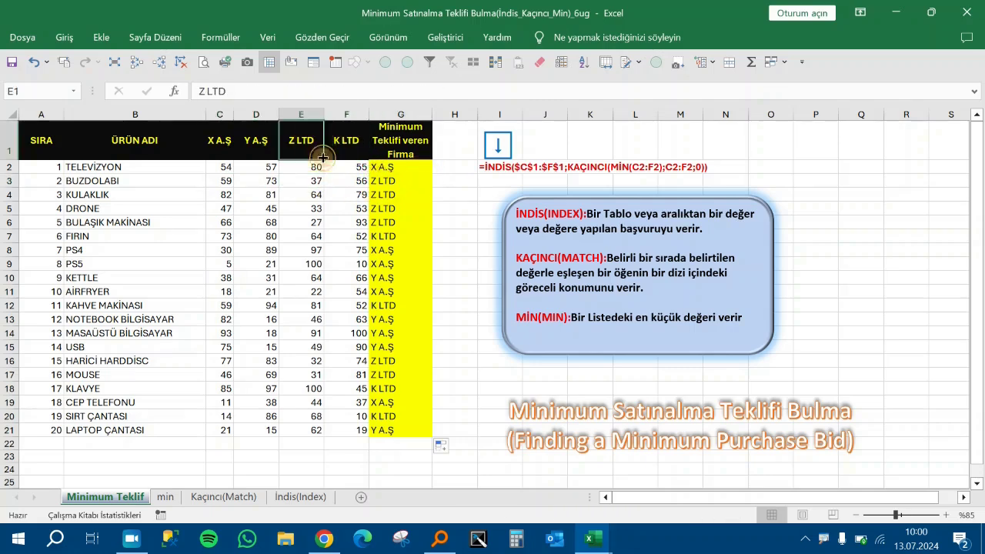
click(312, 183)
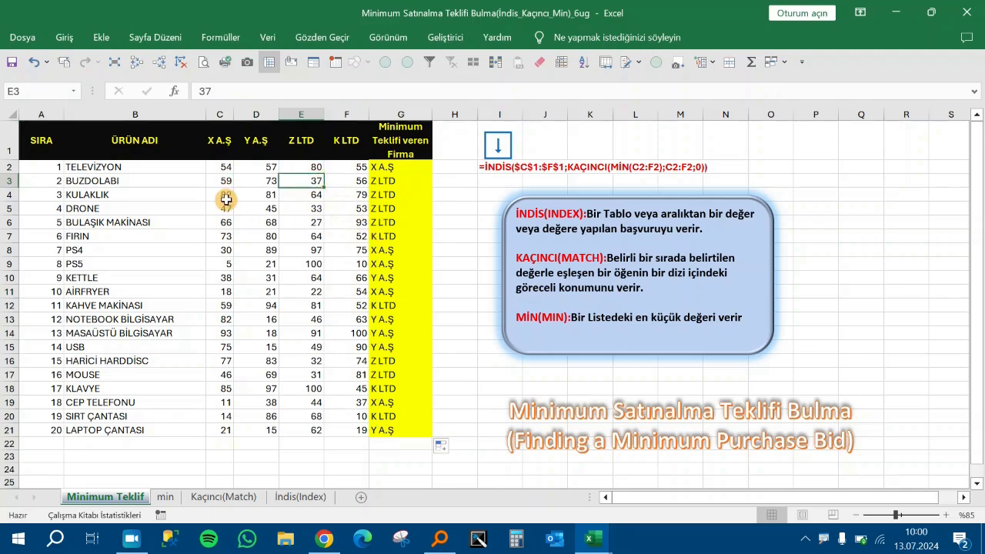
drag(222, 195, 359, 196)
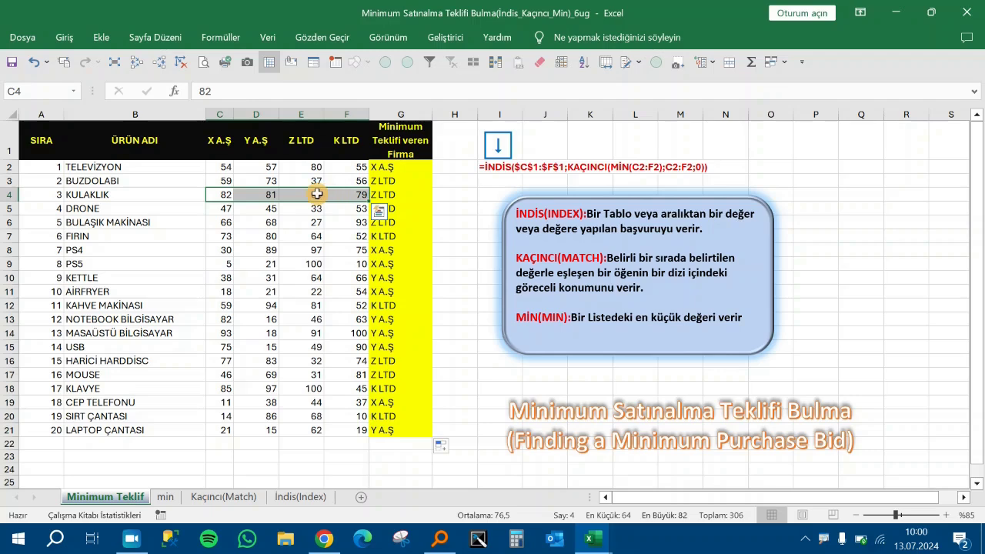
click(401, 194)
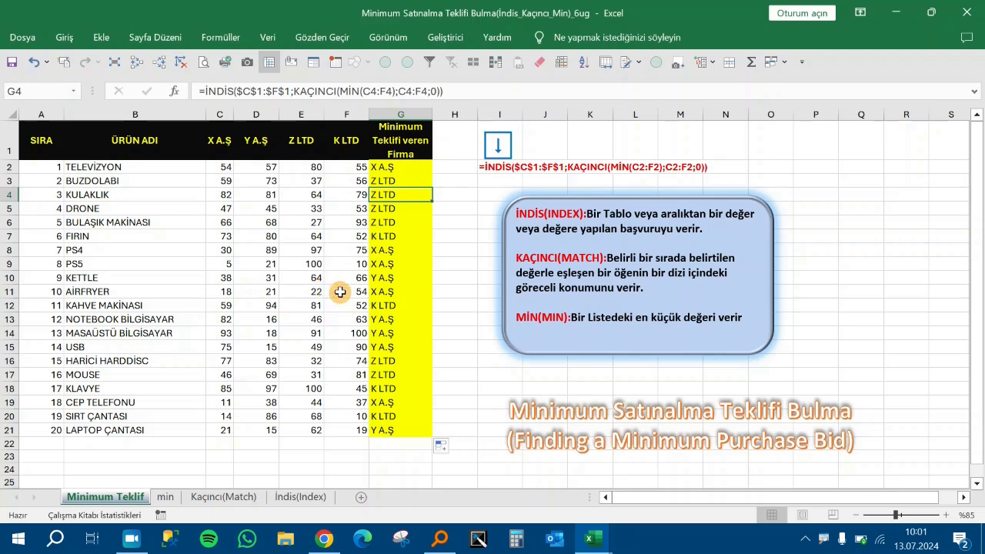
click(461, 263)
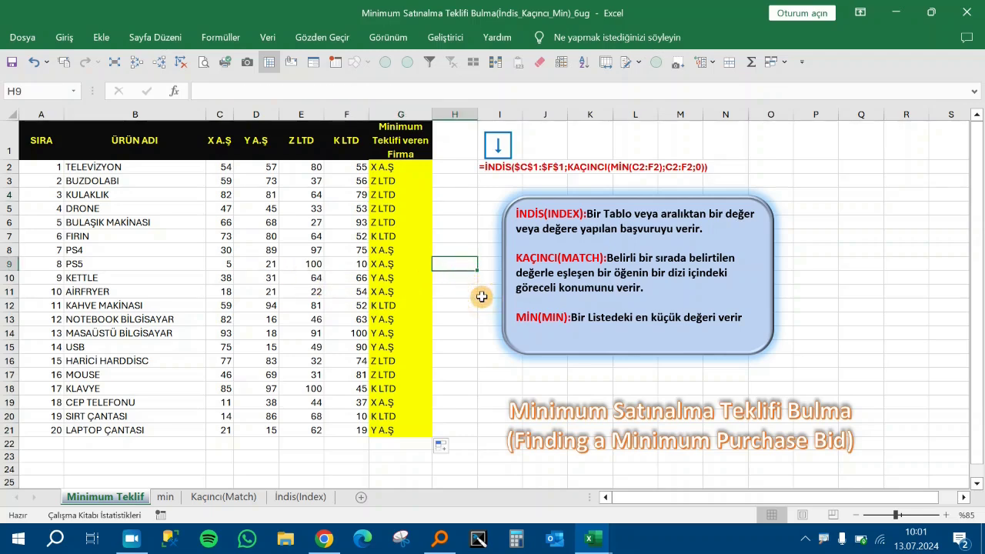
click(457, 281)
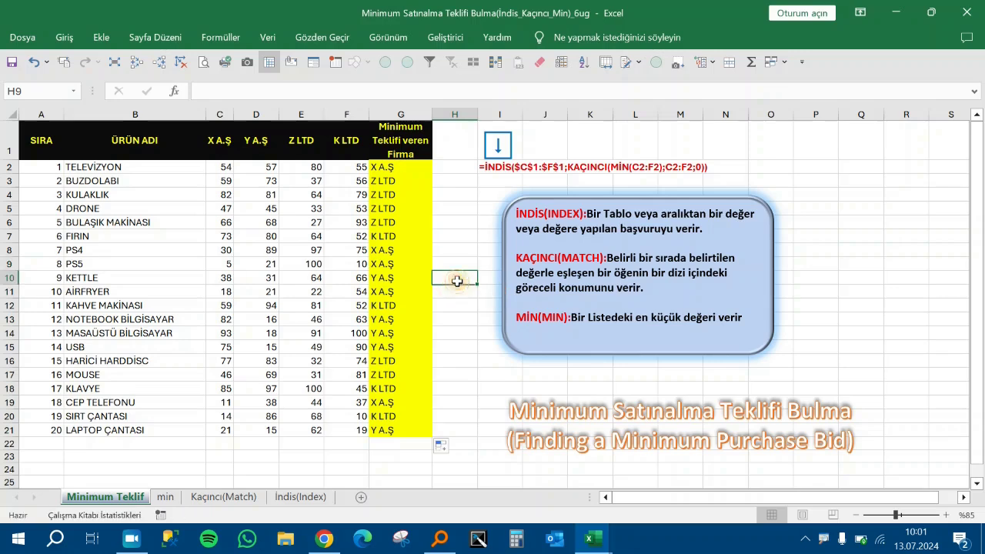
click(325, 277)
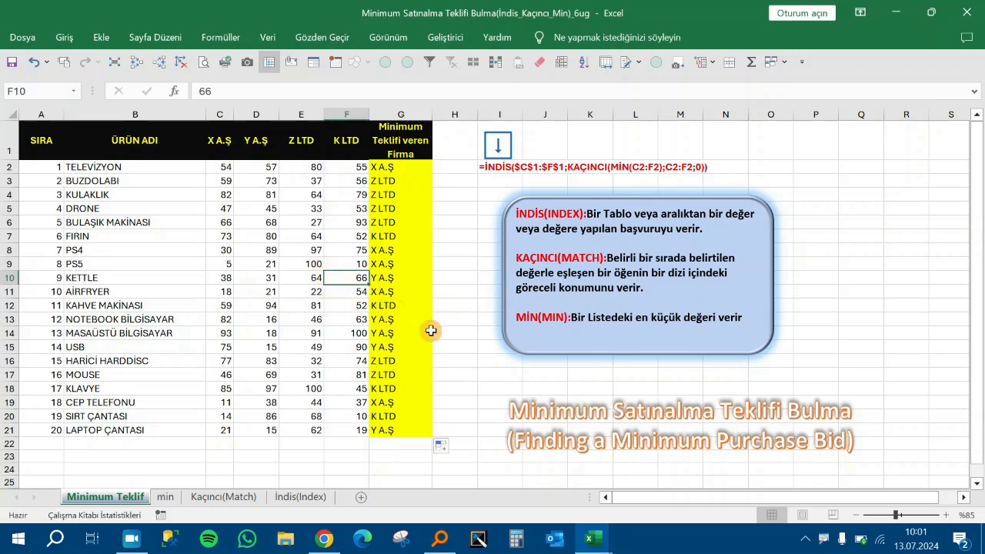
click(133, 541)
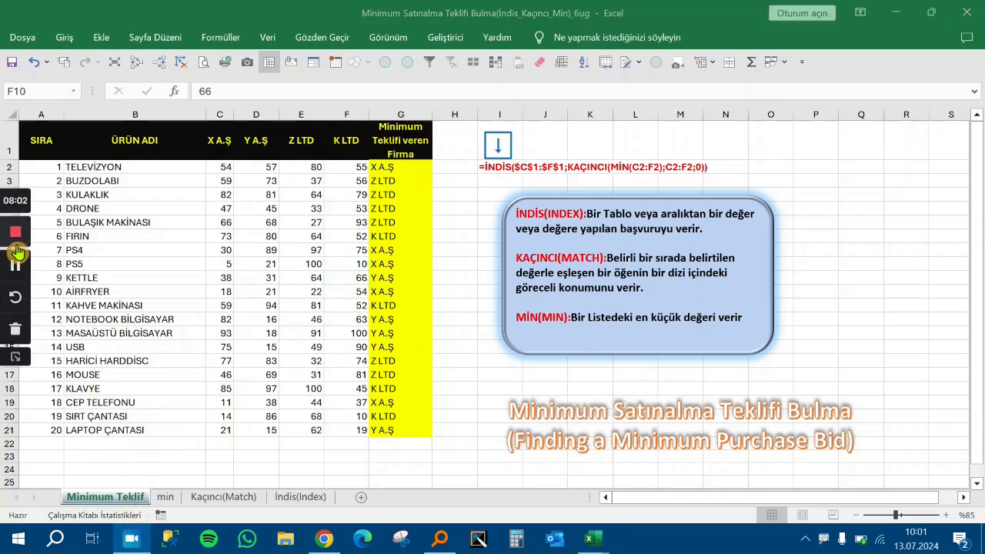